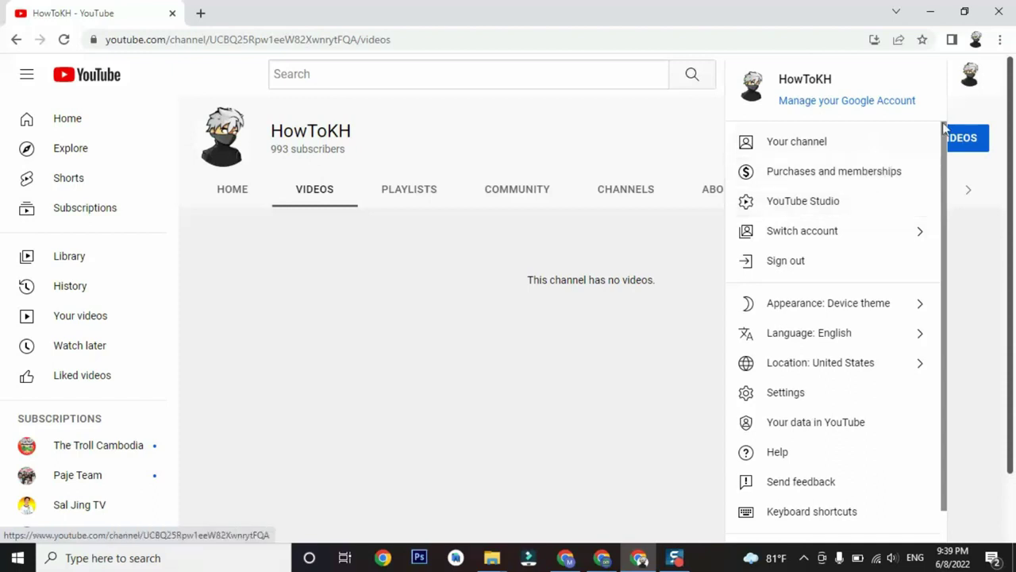
# Step: Review all channels on the account, then open YouTube Studio for HowToKH
pyautogui.click(970, 75)
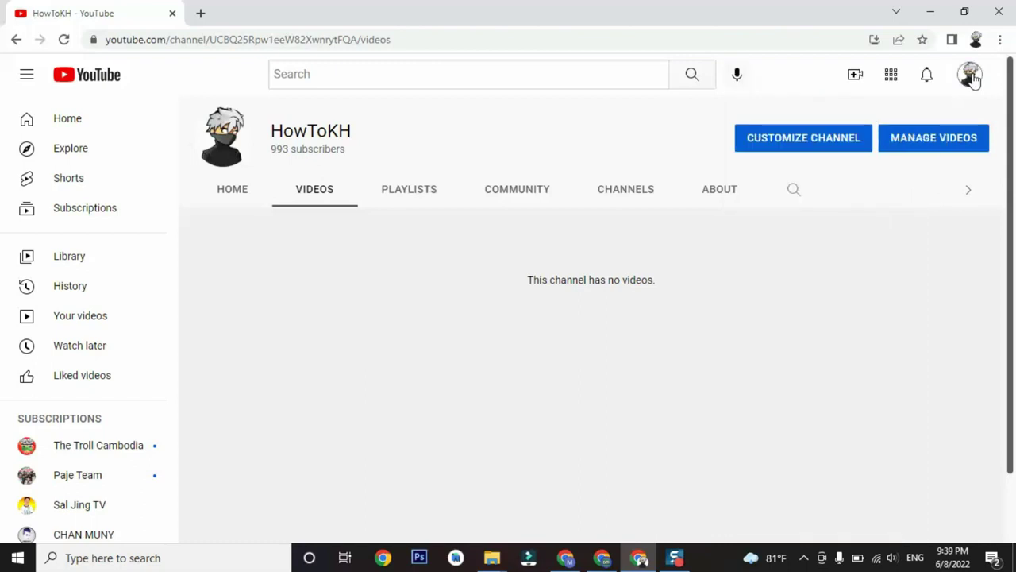
pyautogui.click(970, 75)
pyautogui.click(970, 76)
pyautogui.click(970, 76)
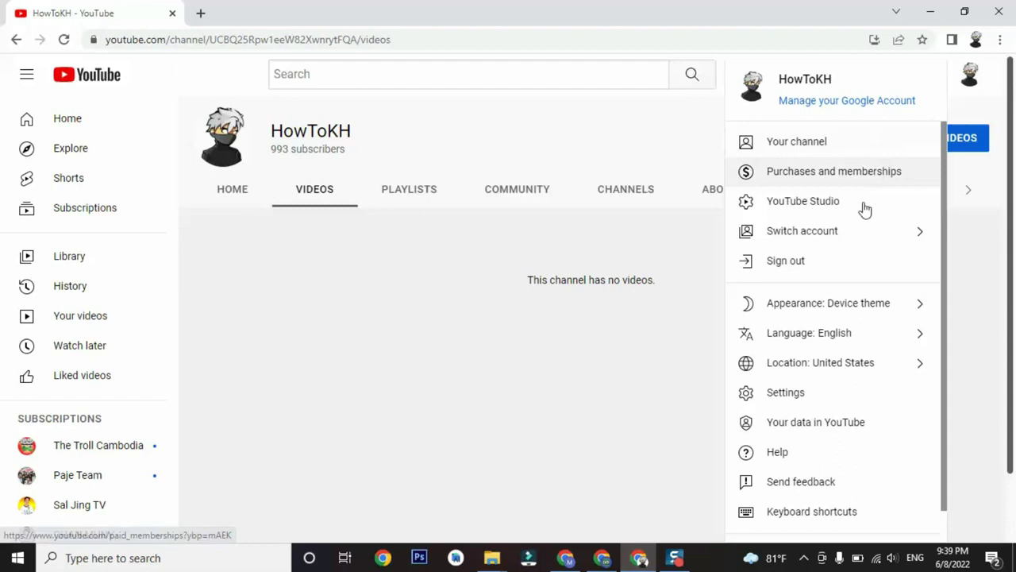
pyautogui.click(855, 233)
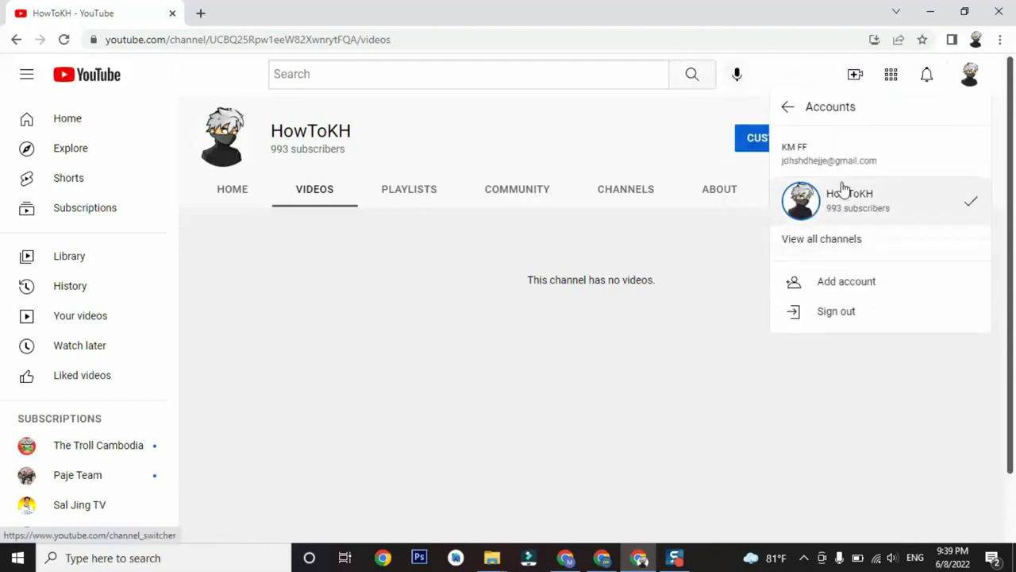
pyautogui.click(826, 243)
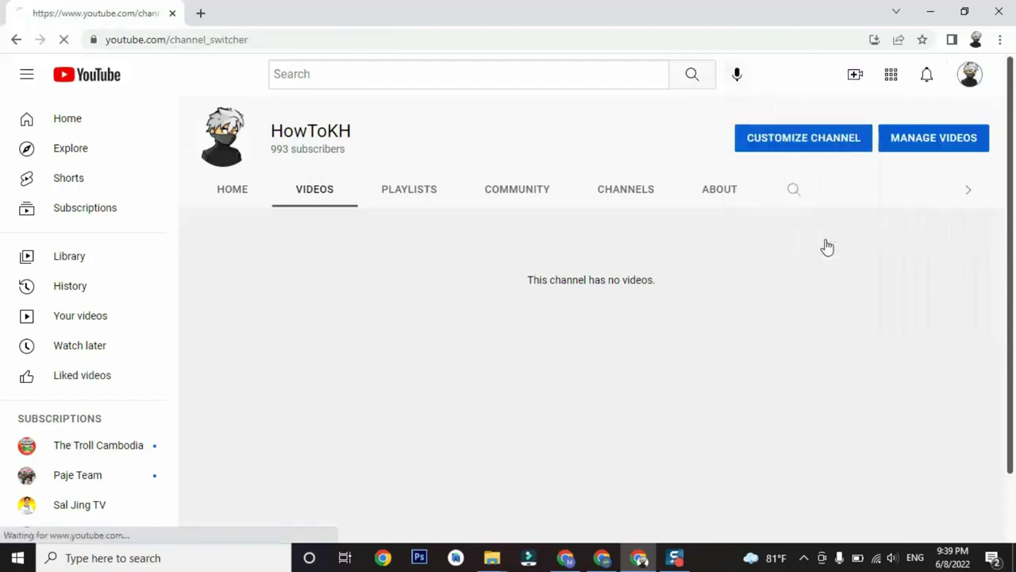
pyautogui.click(975, 83)
pyautogui.click(804, 205)
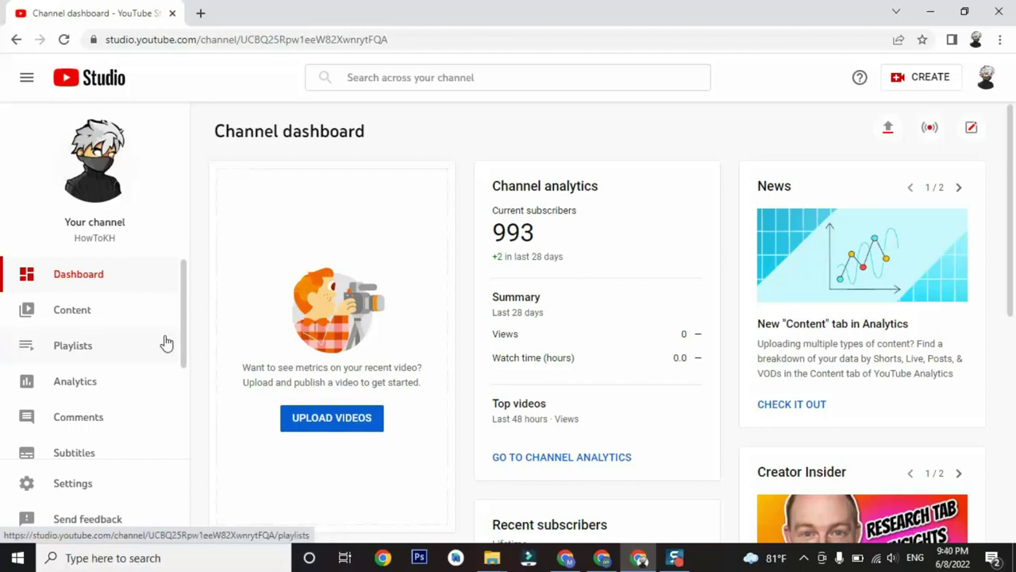
# Step: Open Manage YouTube account from Studio's Settings > Channel > Advanced settings
pyautogui.moveTo(180, 335); pyautogui.dragTo(181, 447)
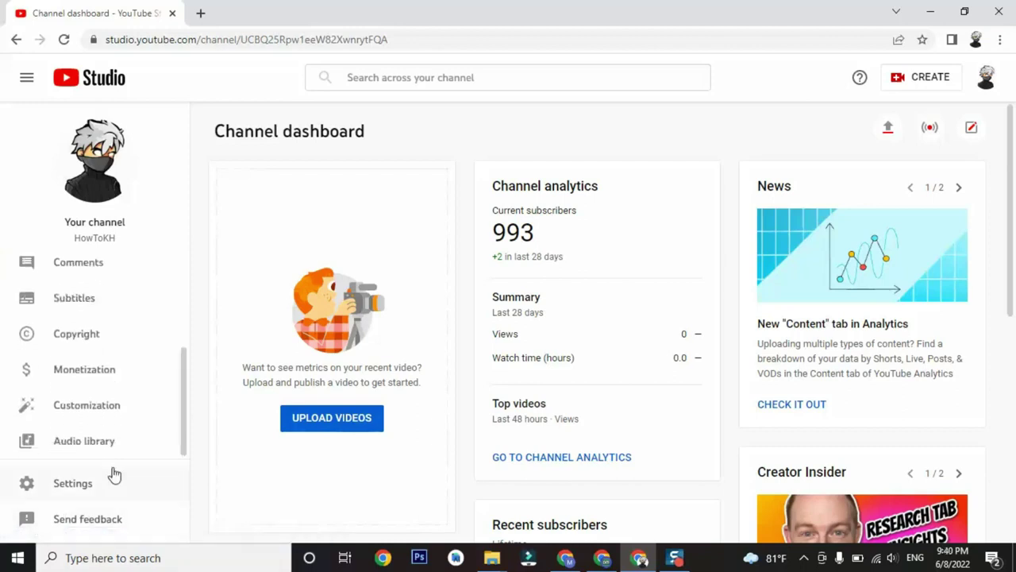
pyautogui.click(112, 473)
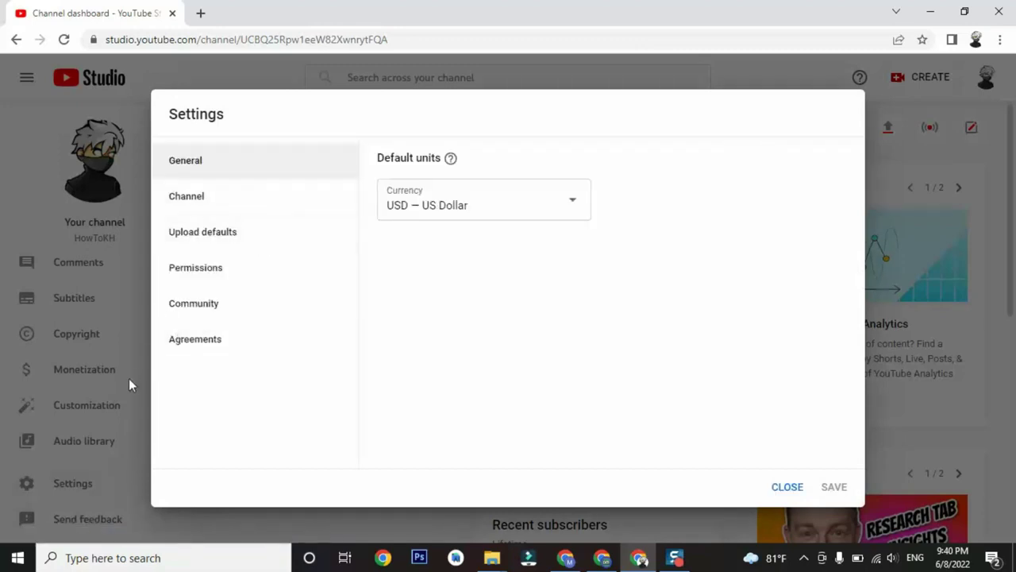
pyautogui.click(233, 199)
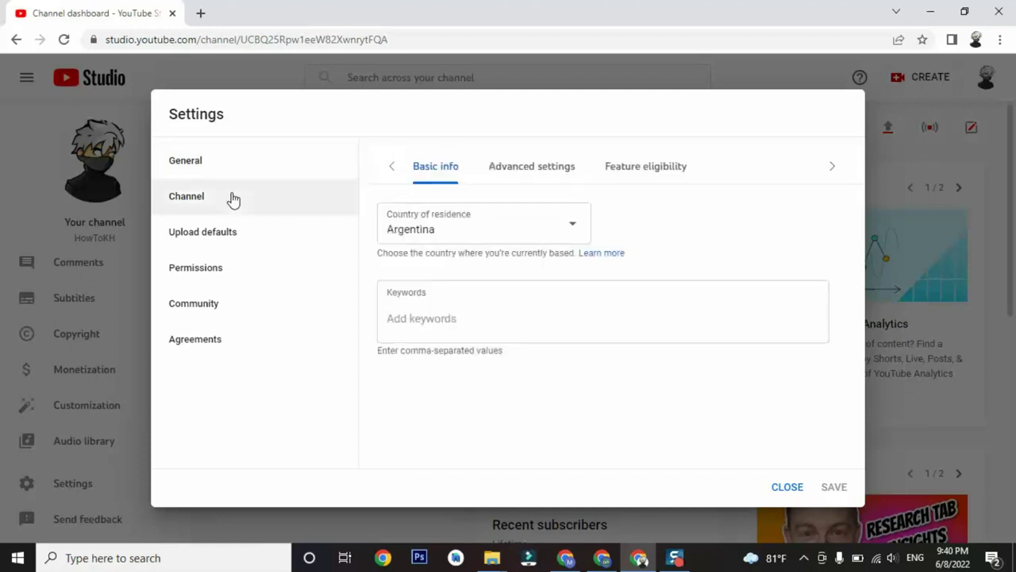
pyautogui.click(538, 176)
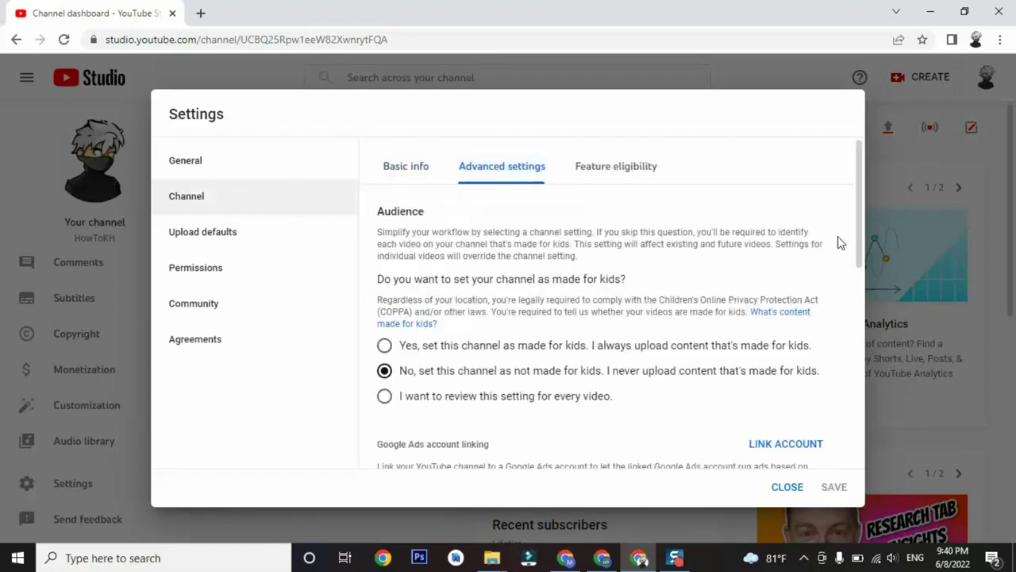
pyautogui.moveTo(856, 247); pyautogui.dragTo(862, 493)
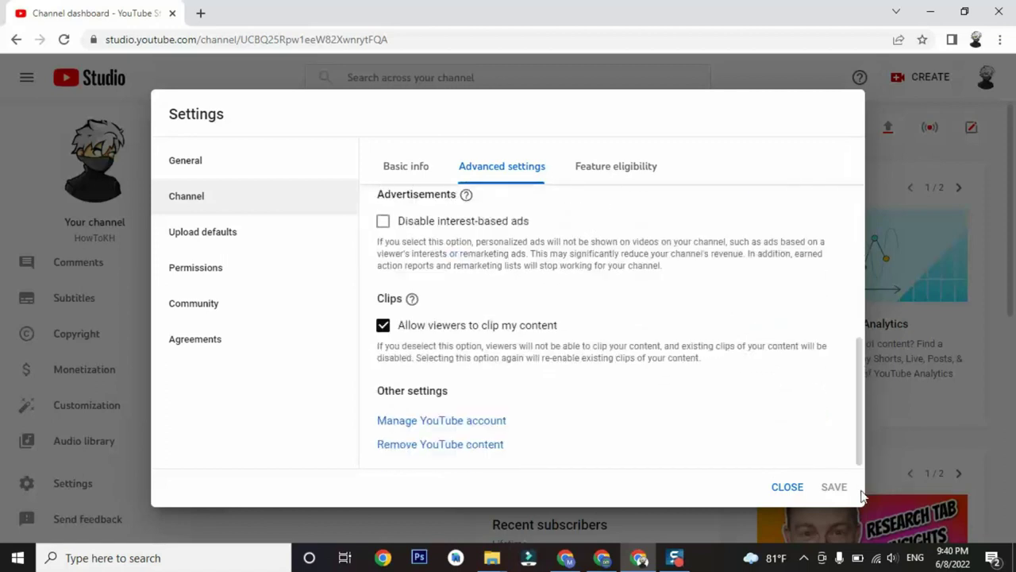
pyautogui.click(458, 429)
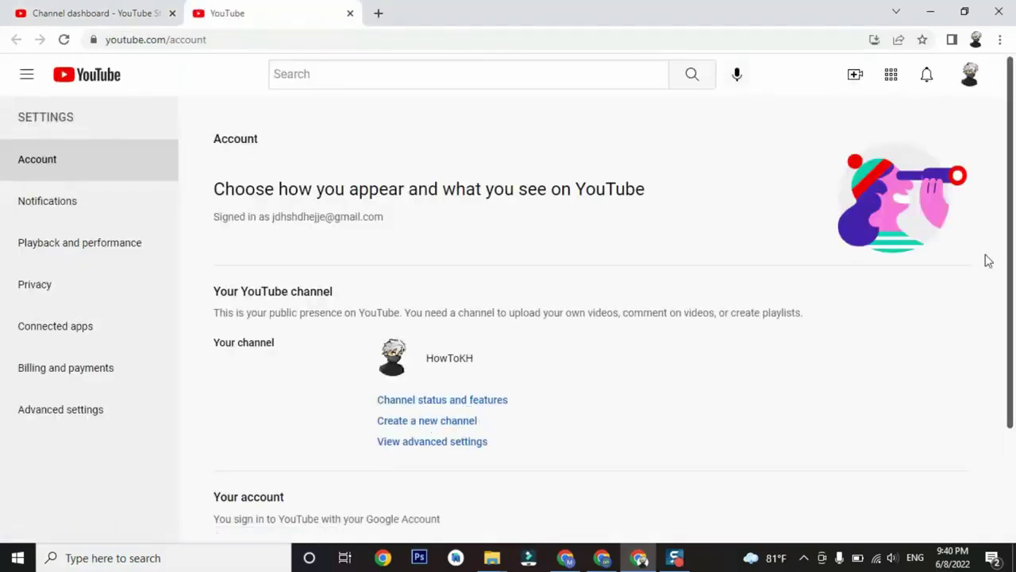
# Step: Open View advanced settings on the Account settings page to see the channel IDs
pyautogui.moveTo(1013, 262); pyautogui.dragTo(988, 423)
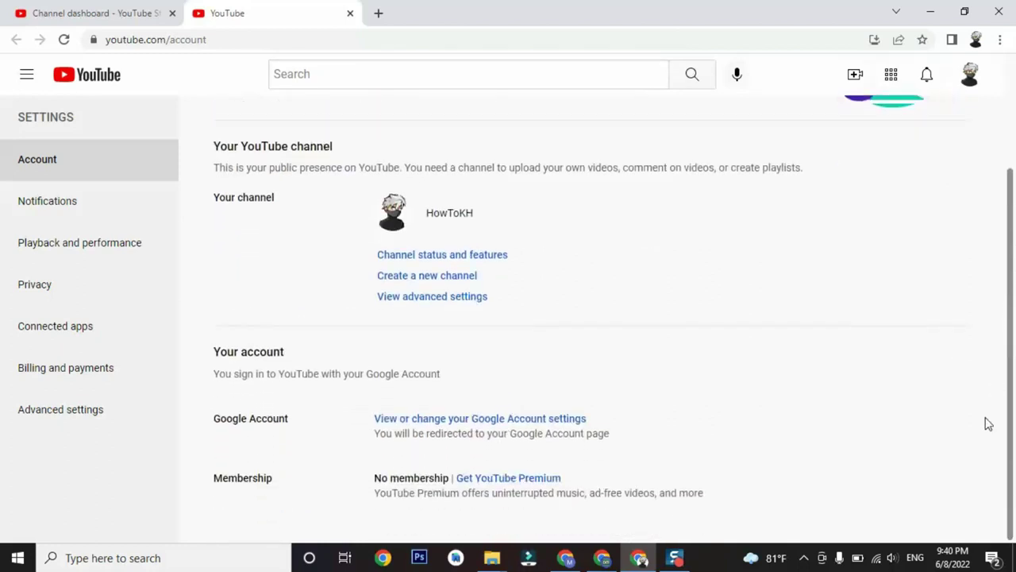
pyautogui.moveTo(1006, 373); pyautogui.dragTo(1008, 345)
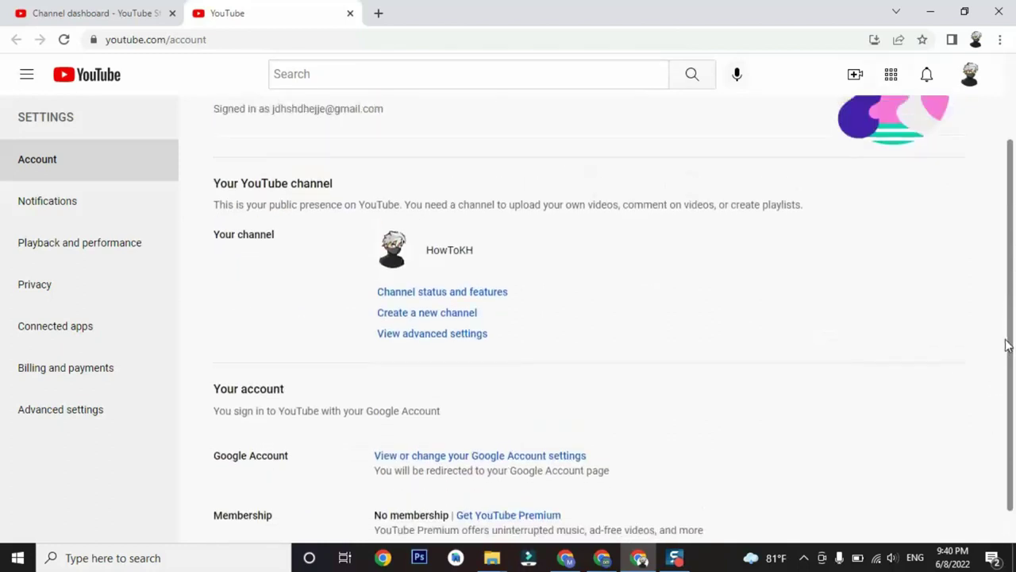
pyautogui.click(477, 334)
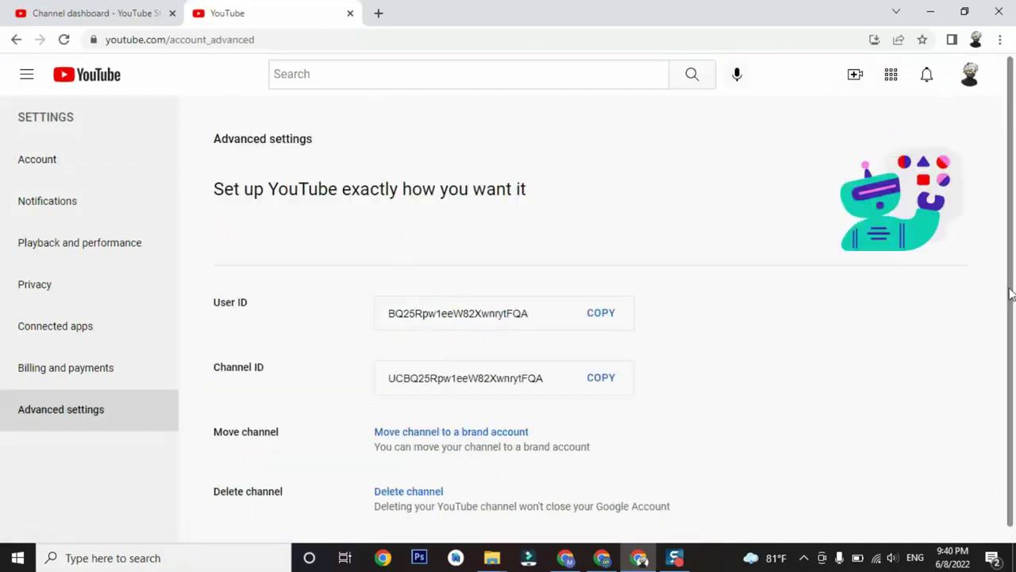
pyautogui.moveTo(1010, 294); pyautogui.dragTo(1014, 367)
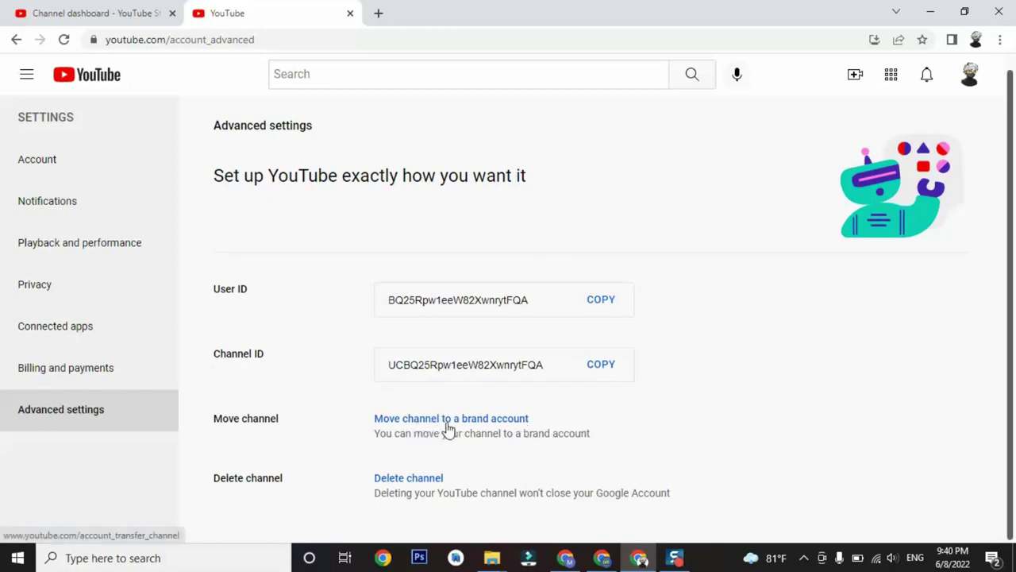
# Step: Start moving the channel to a brand account, verifying with the password and a texted code
pyautogui.click(406, 424)
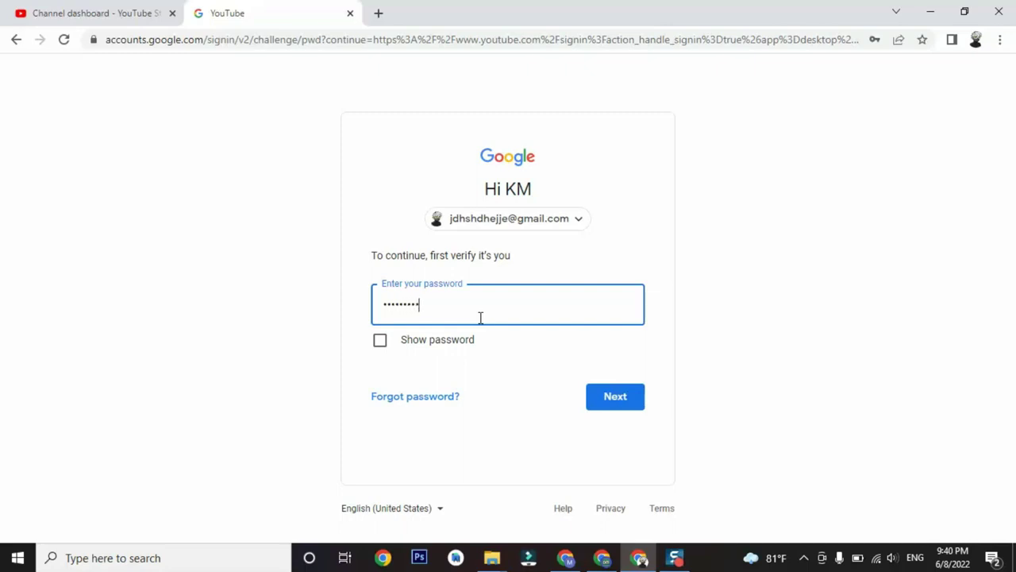
pyautogui.press('Return')
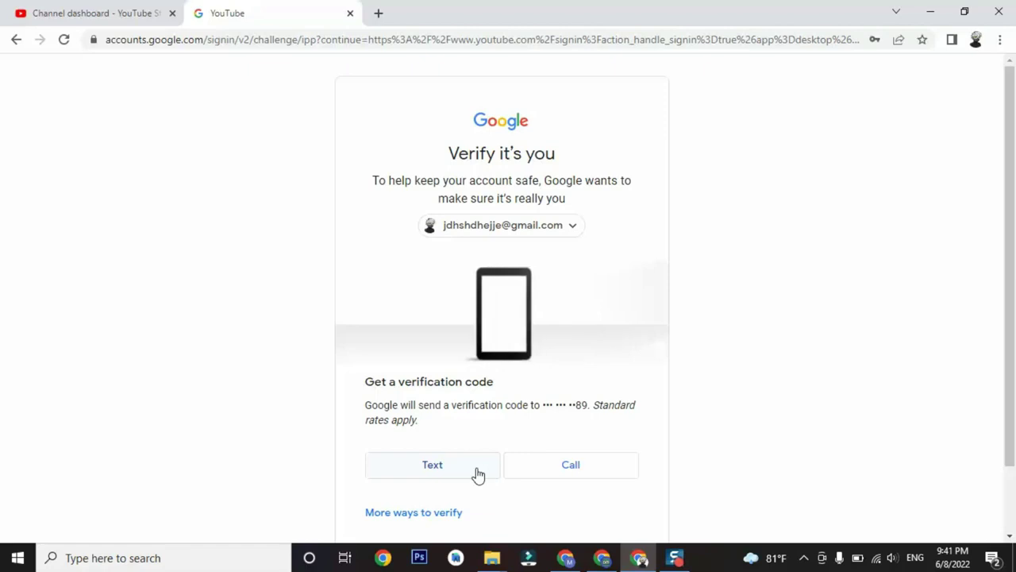
pyautogui.click(479, 474)
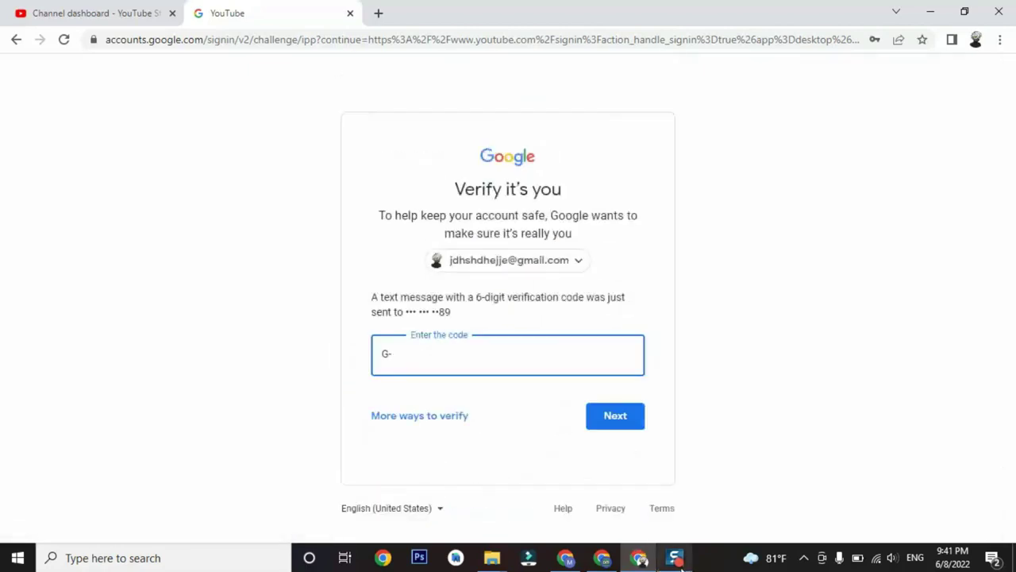
pyautogui.moveTo(678, 560)
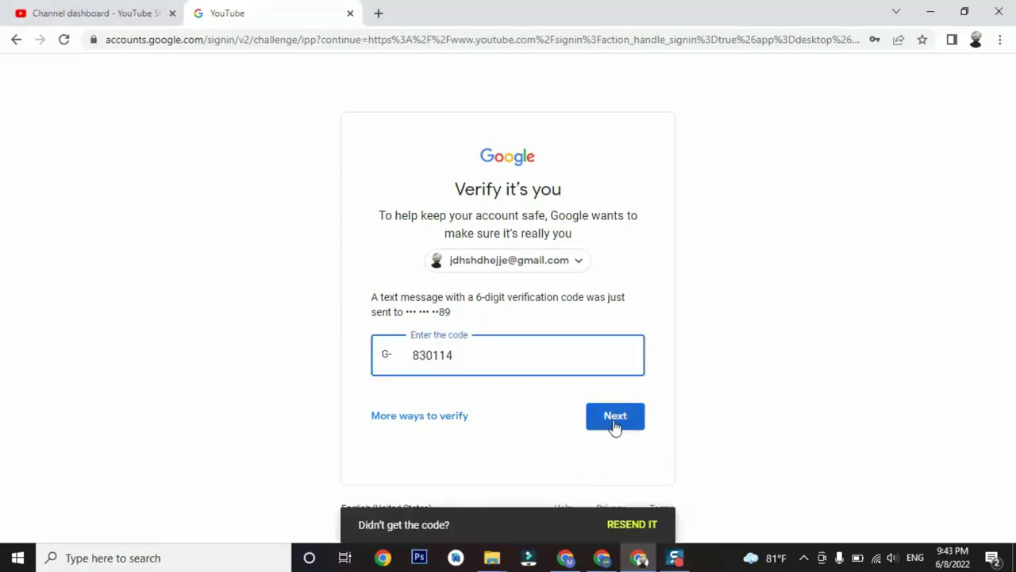
pyautogui.click(615, 421)
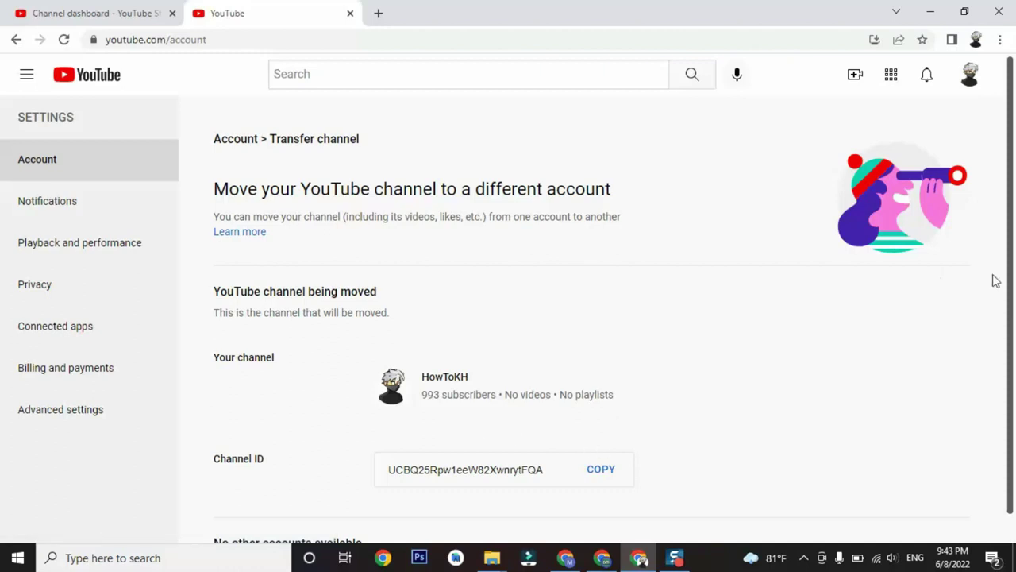
# Step: Check the Transfer page for accounts, then reopen Manage YouTube account from Studio settings
pyautogui.moveTo(1011, 294); pyautogui.dragTo(1014, 341)
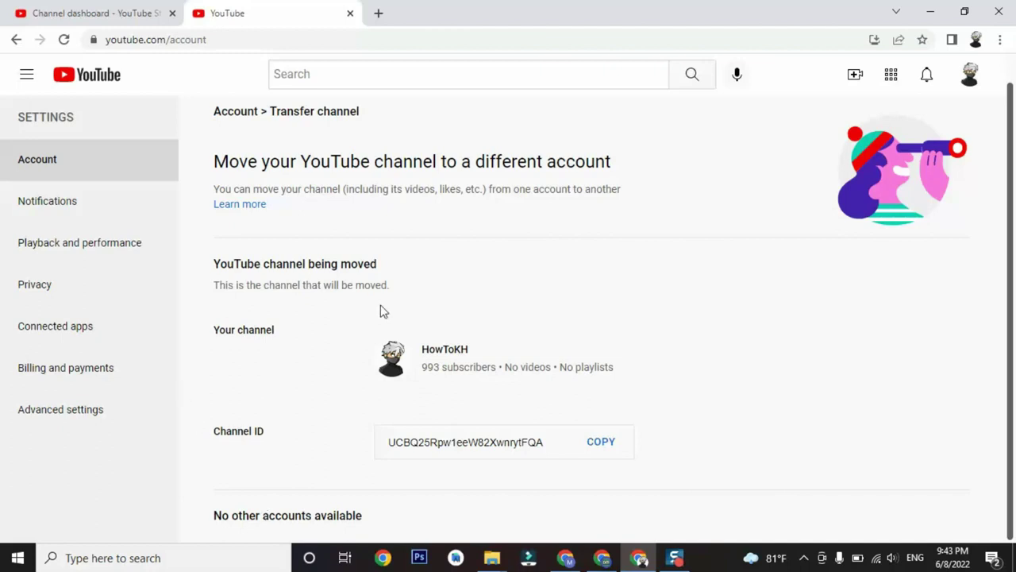
pyautogui.click(123, 6)
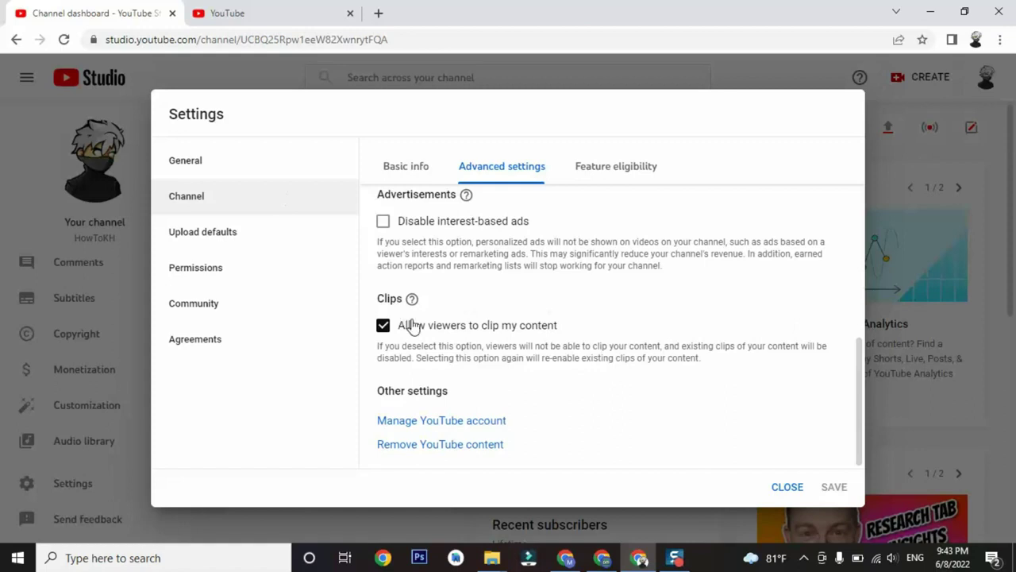
pyautogui.click(485, 421)
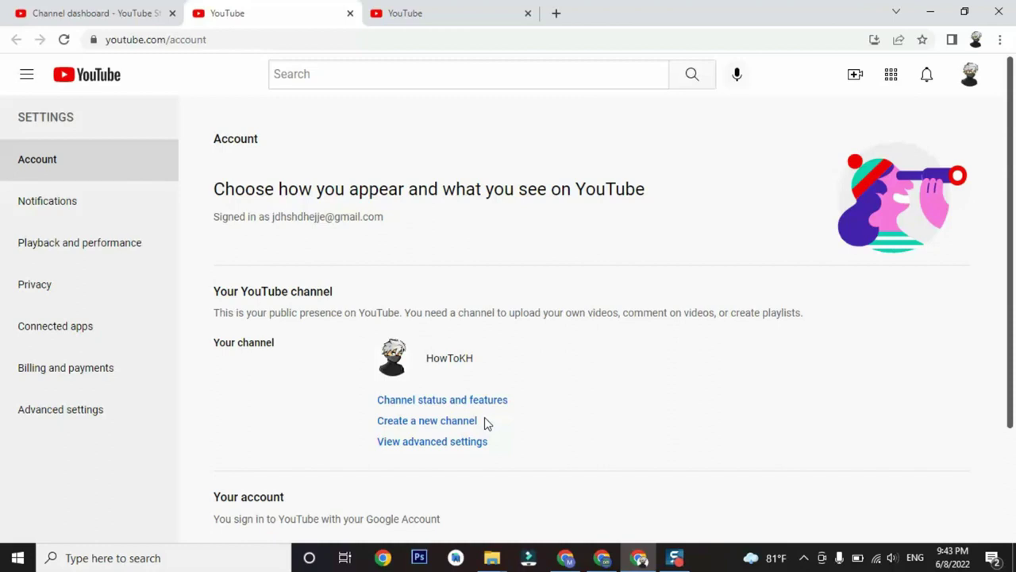
# Step: Create a new channel named HowKH, acknowledging that a new Google Account is made
pyautogui.click(423, 423)
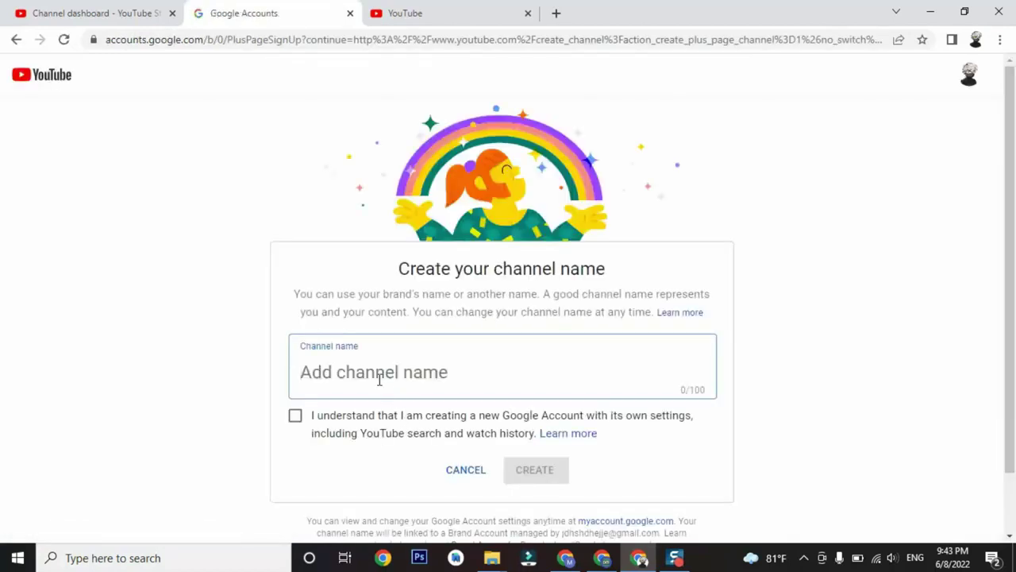
pyautogui.write('របៀបប្តូរឈ្មោះឆានែលយូធូប')
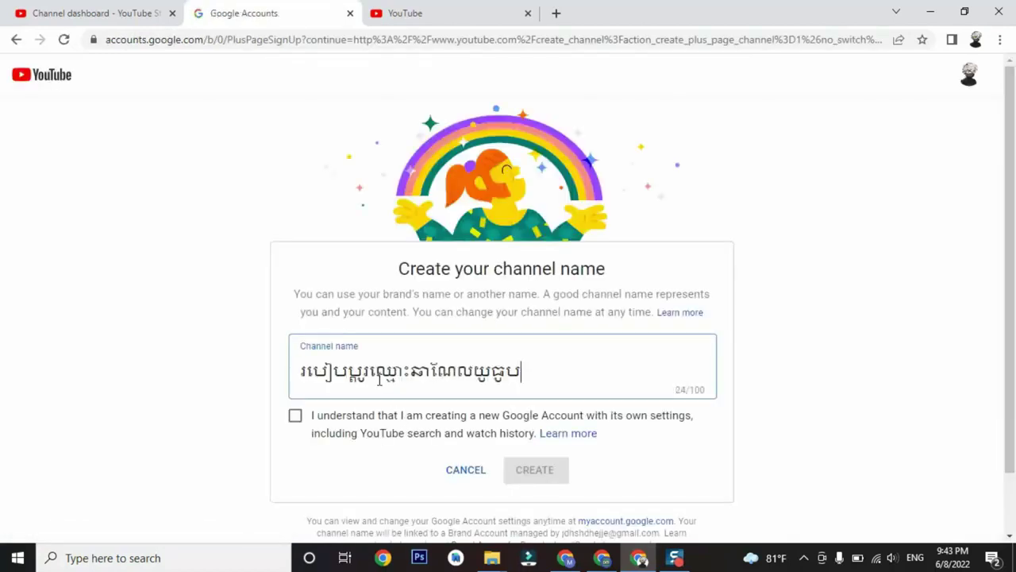
pyautogui.press('BackSpace')
pyautogui.press('BackSpace')
pyautogui.press('BackSpace')
pyautogui.press('BackSpace')
pyautogui.press('BackSpace')
pyautogui.press('BackSpace')
pyautogui.press('BackSpace')
pyautogui.press('BackSpace')
pyautogui.press('BackSpace')
pyautogui.press('BackSpace')
pyautogui.press('BackSpace')
pyautogui.press('BackSpace')
pyautogui.press('BackSpace')
pyautogui.press('BackSpace')
pyautogui.press('BackSpace')
pyautogui.press('BackSpace')
pyautogui.press('BackSpace')
pyautogui.press('BackSpace')
pyautogui.press('BackSpace')
pyautogui.press('BackSpace')
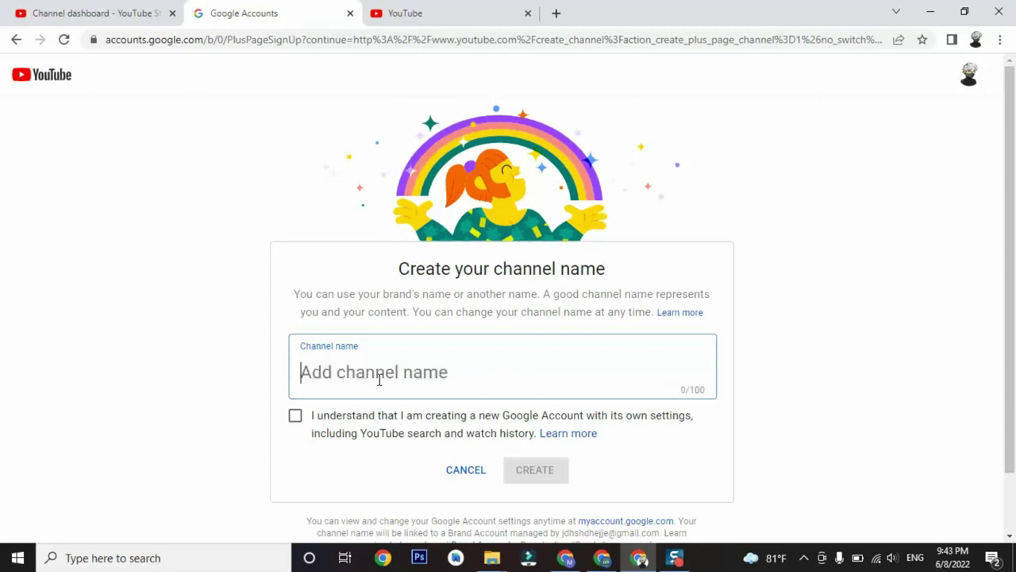
pyautogui.write('HowKH')
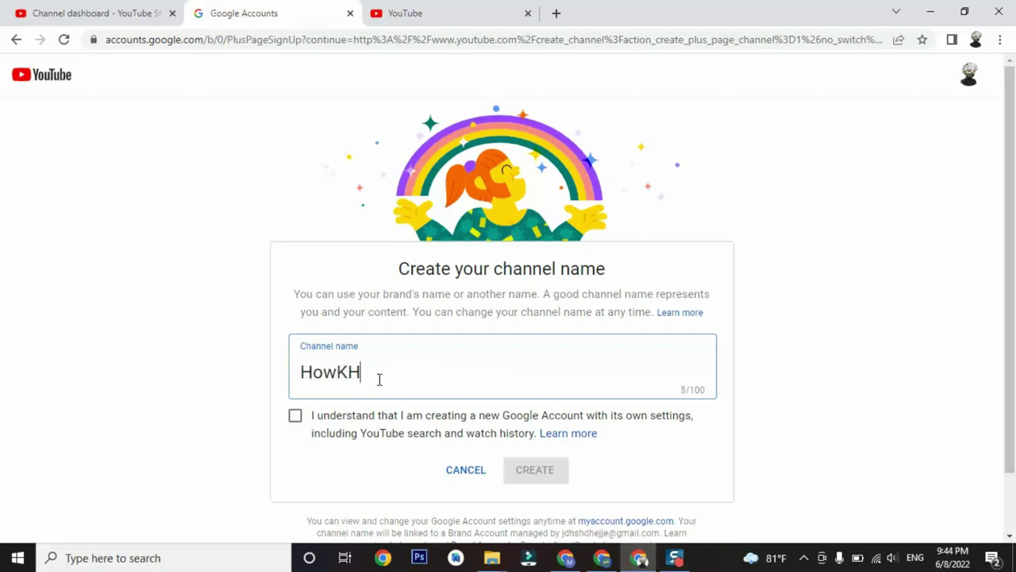
pyautogui.click(295, 426)
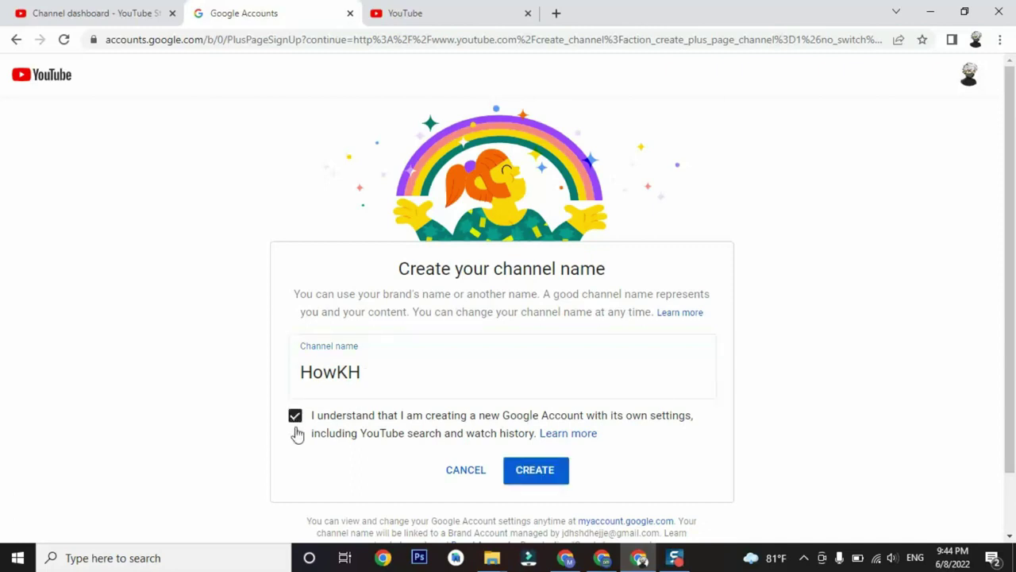
pyautogui.click(564, 478)
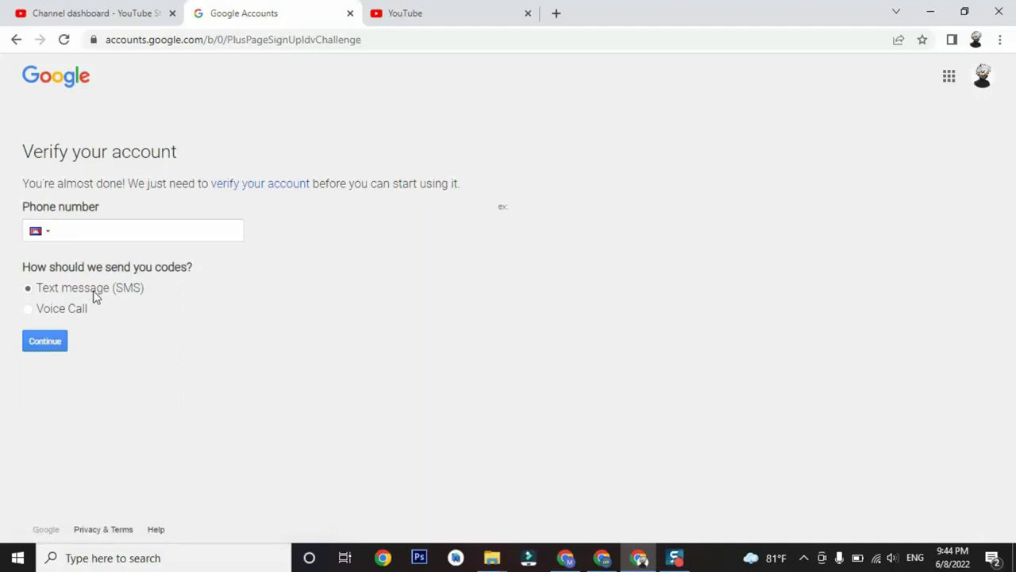
# Step: Verify the new account with a phone number and an SMS verification code
pyautogui.click(44, 350)
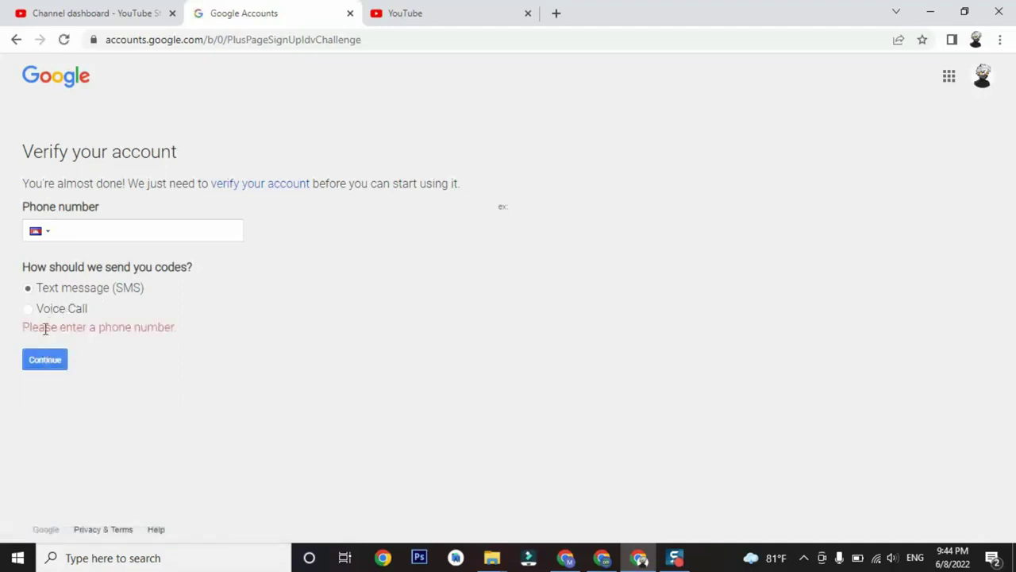
pyautogui.click(87, 228)
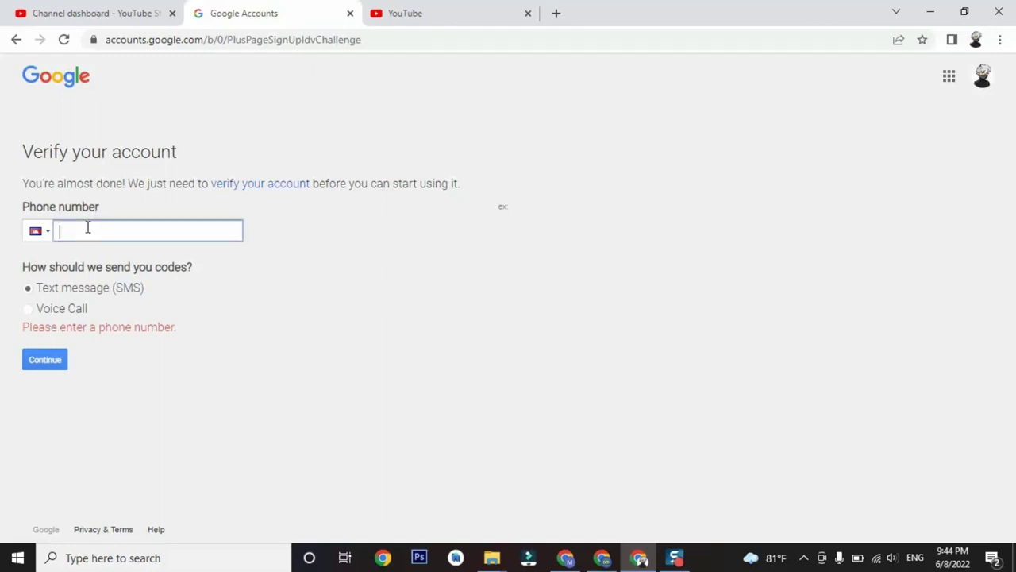
pyautogui.write('07')
pyautogui.press('BackSpace')
pyautogui.press('BackSpace')
pyautogui.press('BackSpace')
pyautogui.press('BackSpace')
pyautogui.press('BackSpace')
pyautogui.press('BackSpace')
pyautogui.press('BackSpace')
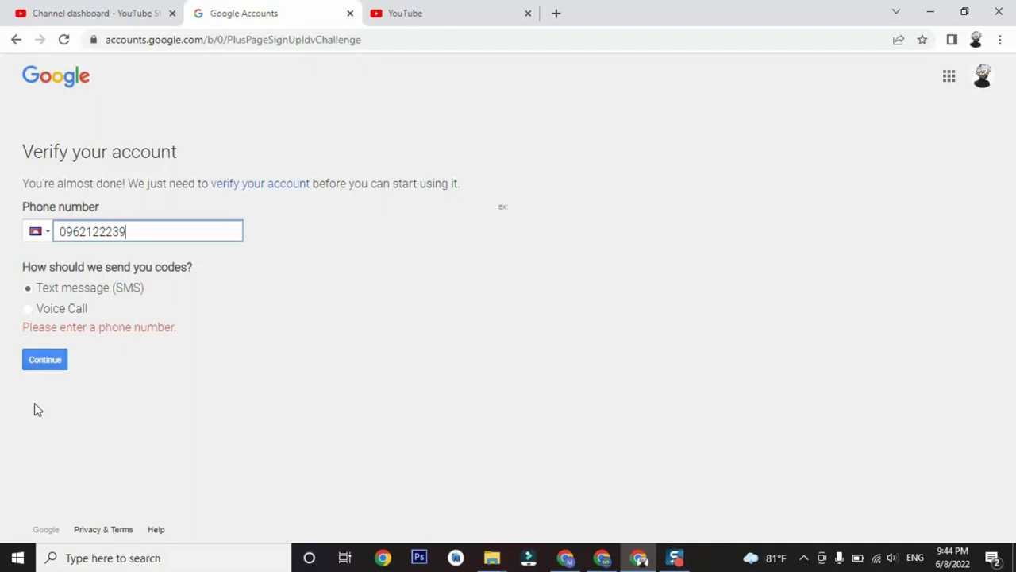
pyautogui.click(46, 367)
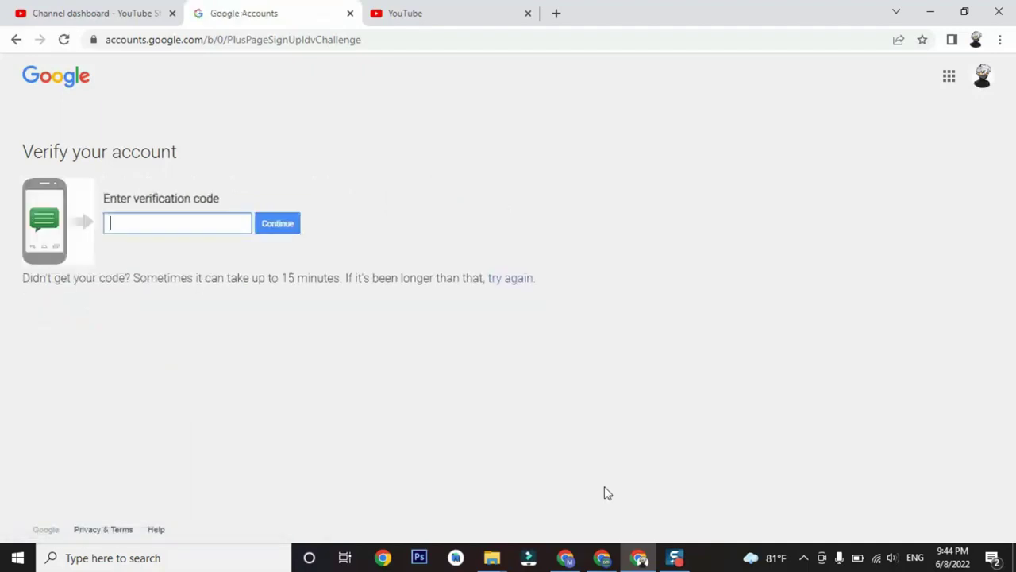
pyautogui.click(278, 232)
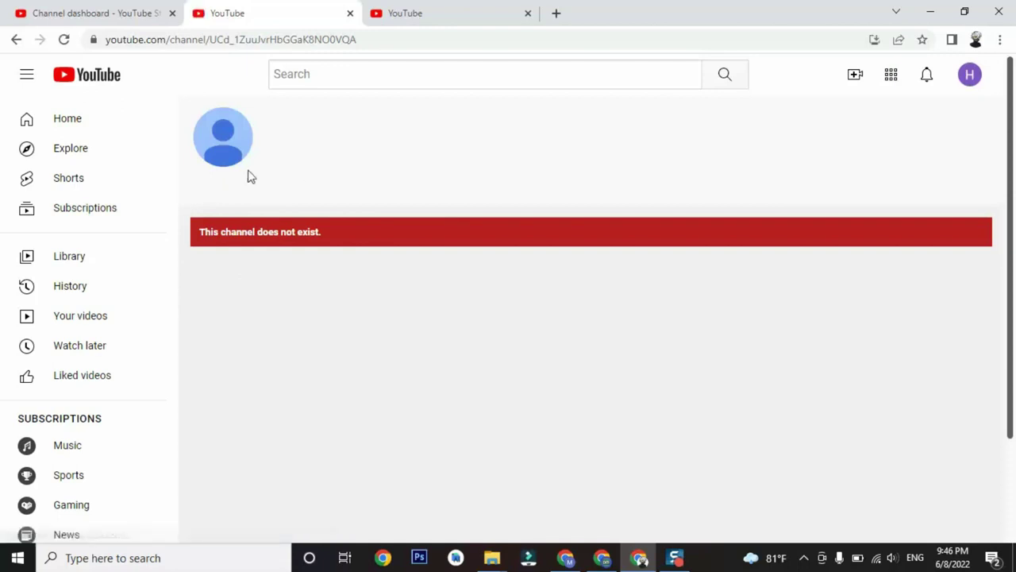
# Step: Switch from HowKH back to the HowToKH account and open its YouTube Studio dashboard
pyautogui.click(93, 129)
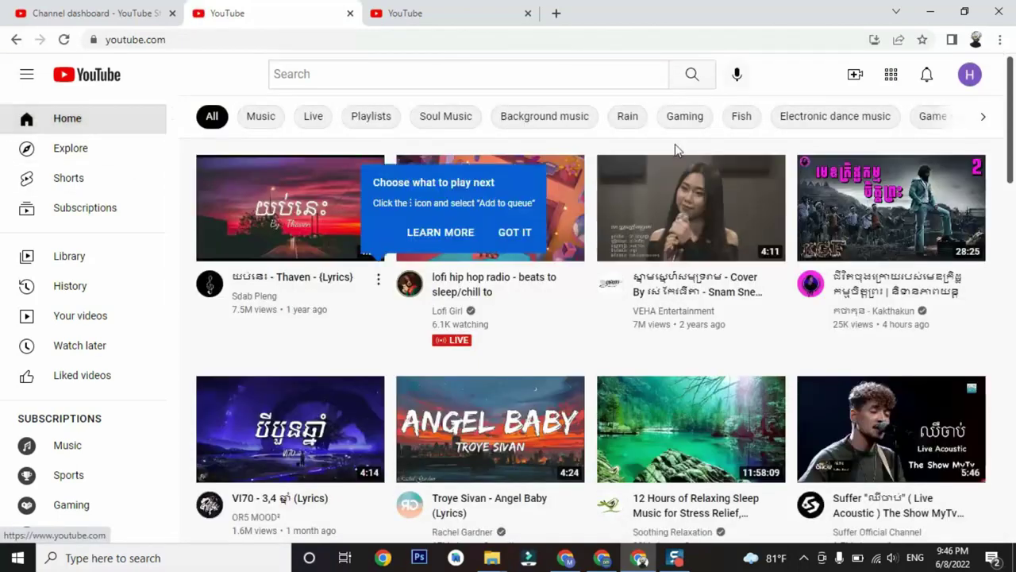
pyautogui.click(970, 78)
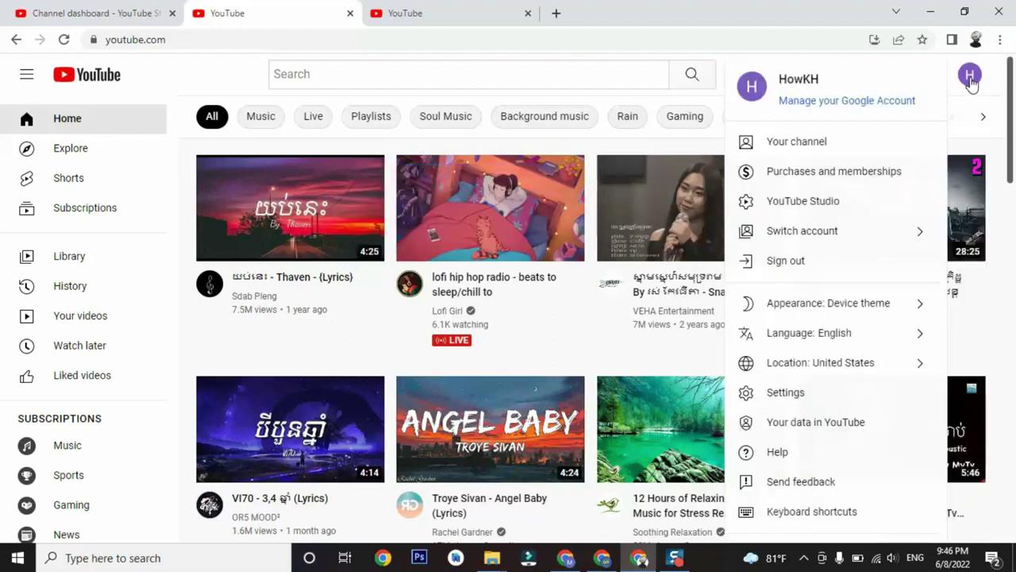
pyautogui.click(857, 235)
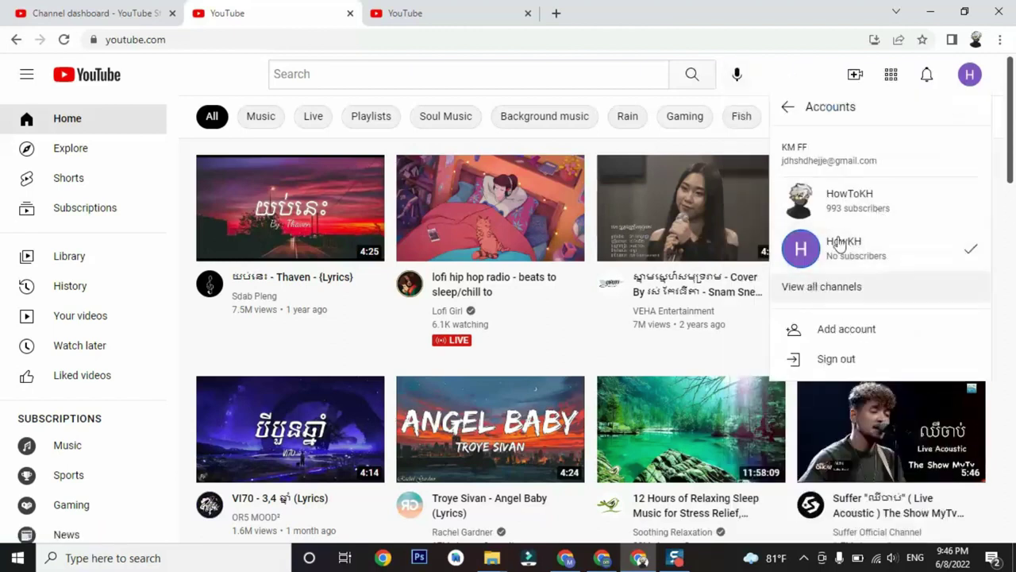
pyautogui.click(863, 218)
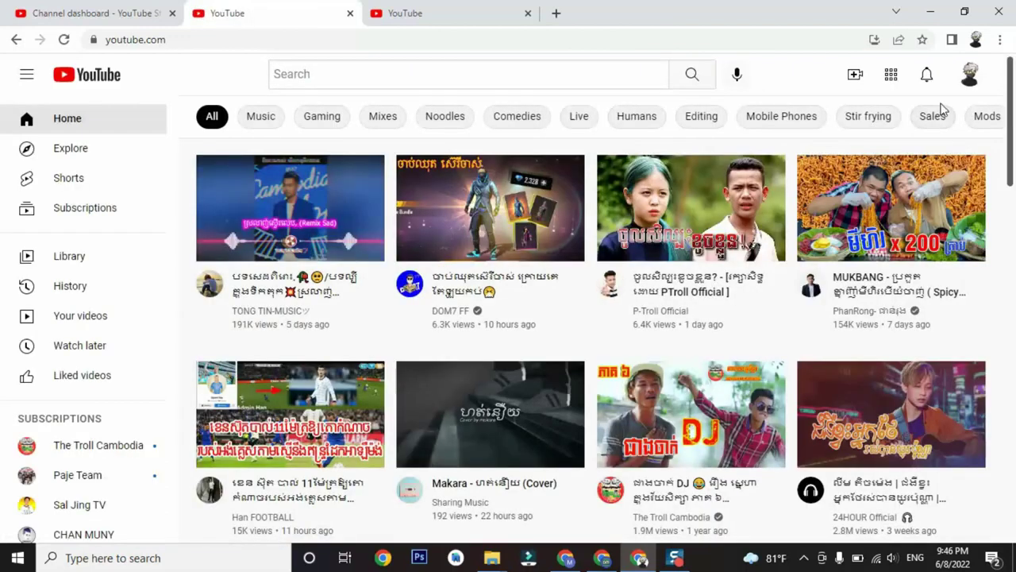
pyautogui.click(969, 74)
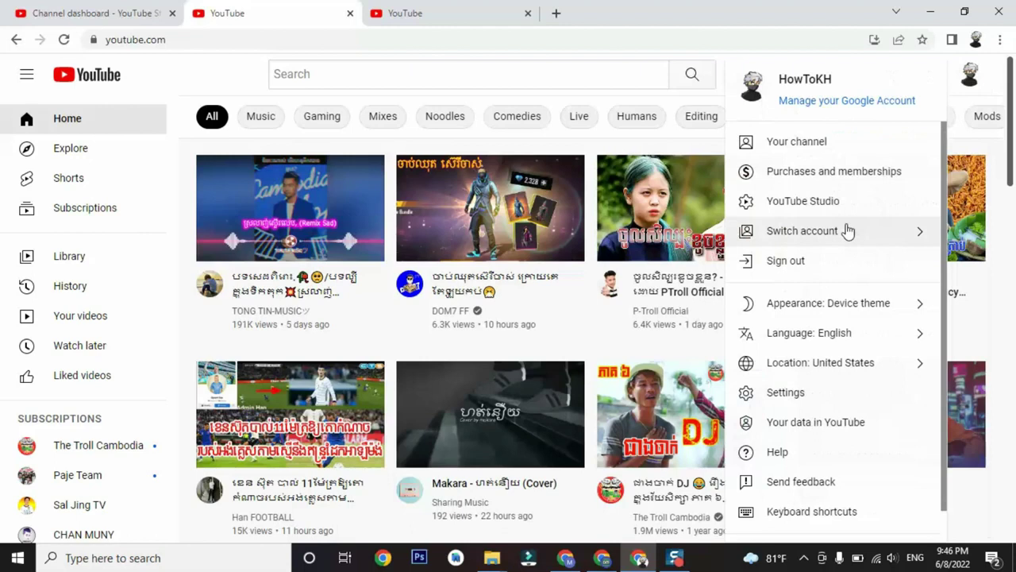
pyautogui.click(840, 216)
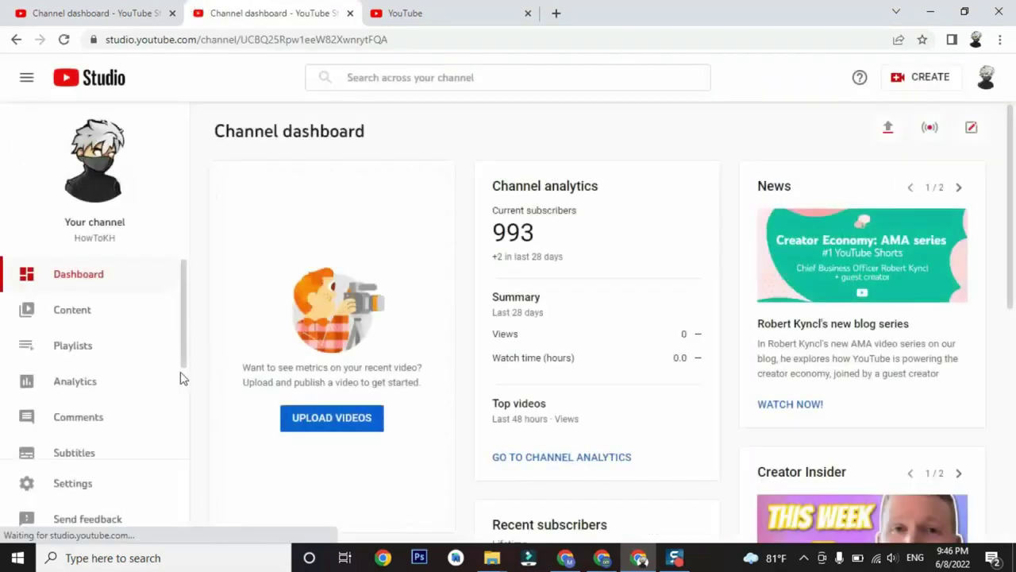
# Step: Open Manage YouTube account for HowToKH via Settings > Channel > Advanced settings
pyautogui.click(99, 483)
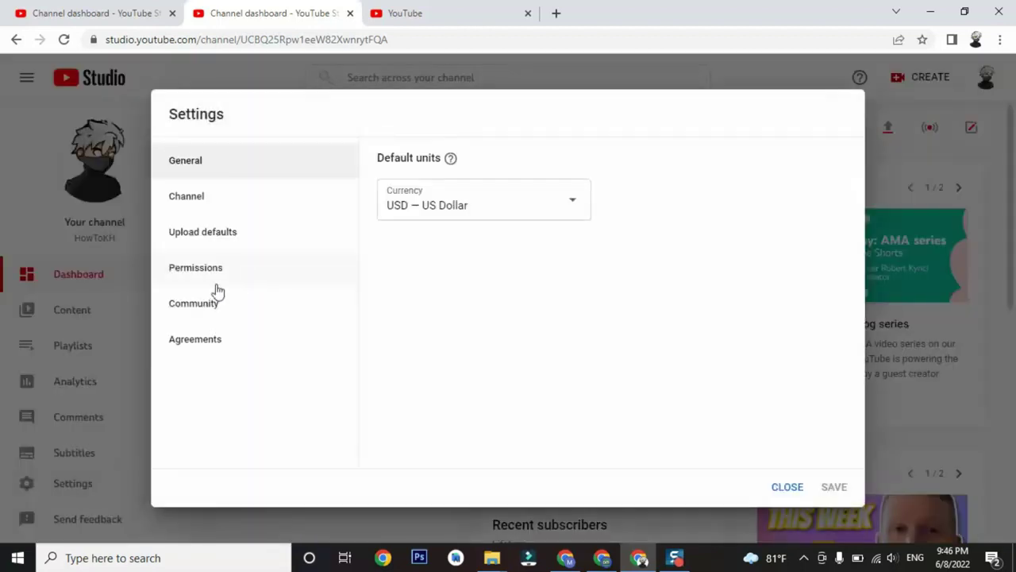
pyautogui.click(287, 208)
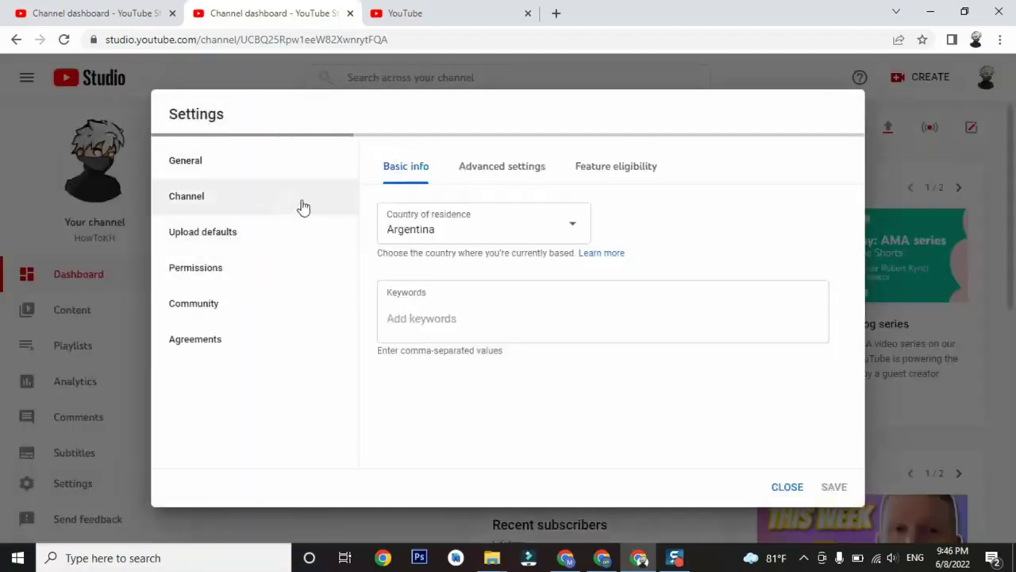
pyautogui.click(530, 171)
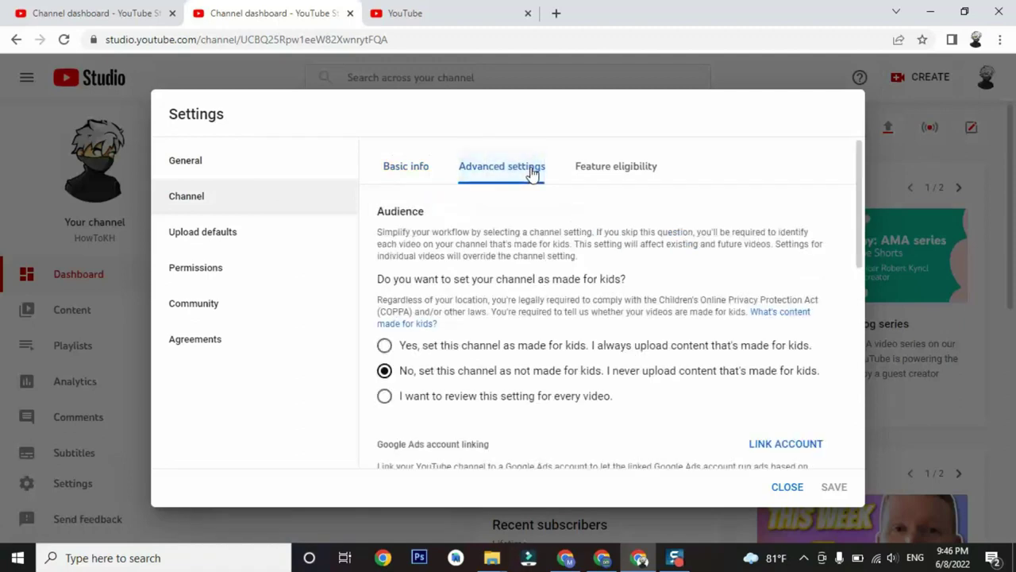
pyautogui.moveTo(868, 262); pyautogui.dragTo(855, 447)
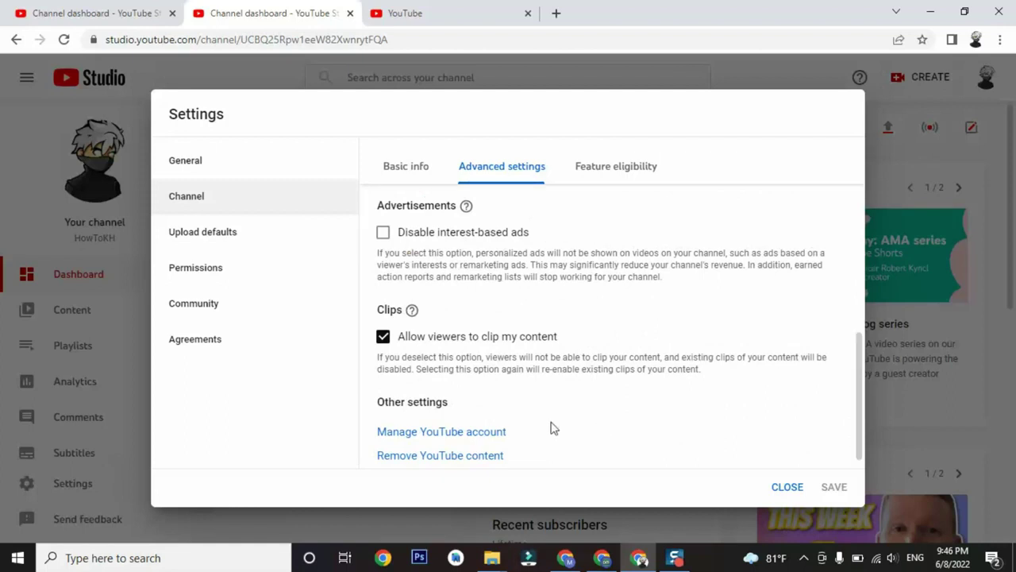
pyautogui.click(488, 437)
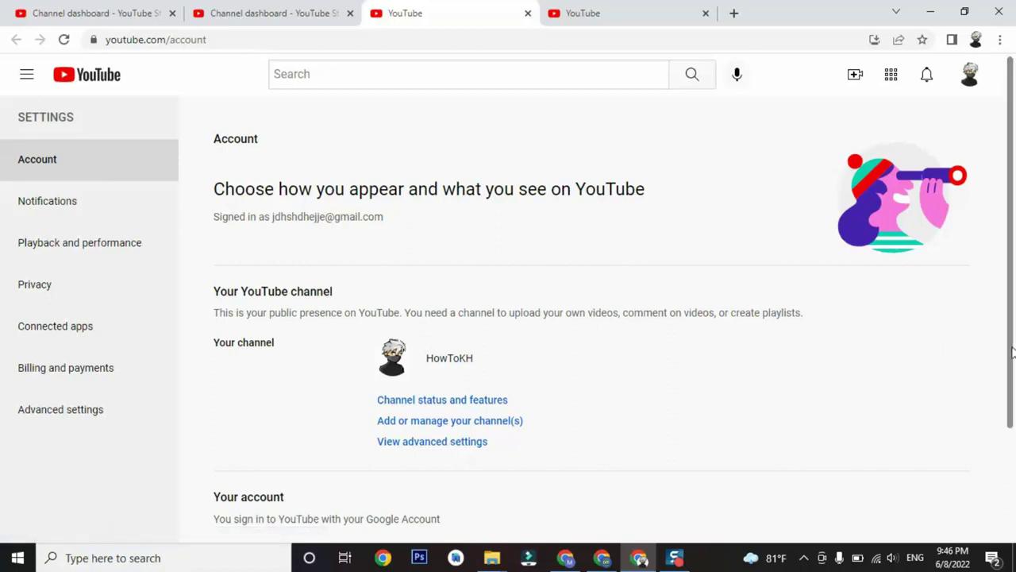
# Step: Open HowToKH's advanced account settings and start Move channel to a brand account
pyautogui.moveTo(1013, 353); pyautogui.dragTo(1010, 419)
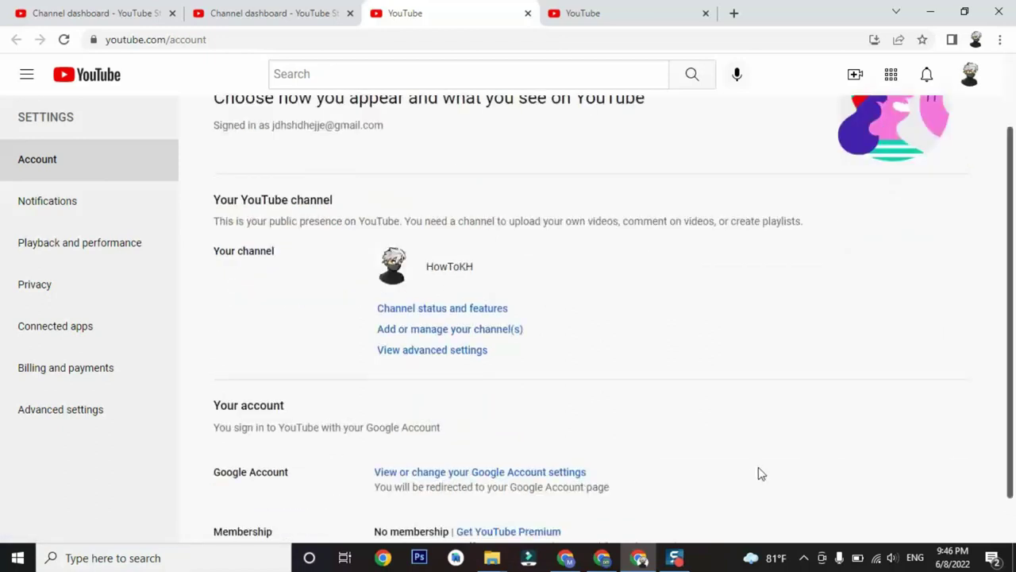
pyautogui.scroll(-2, 1012, 397)
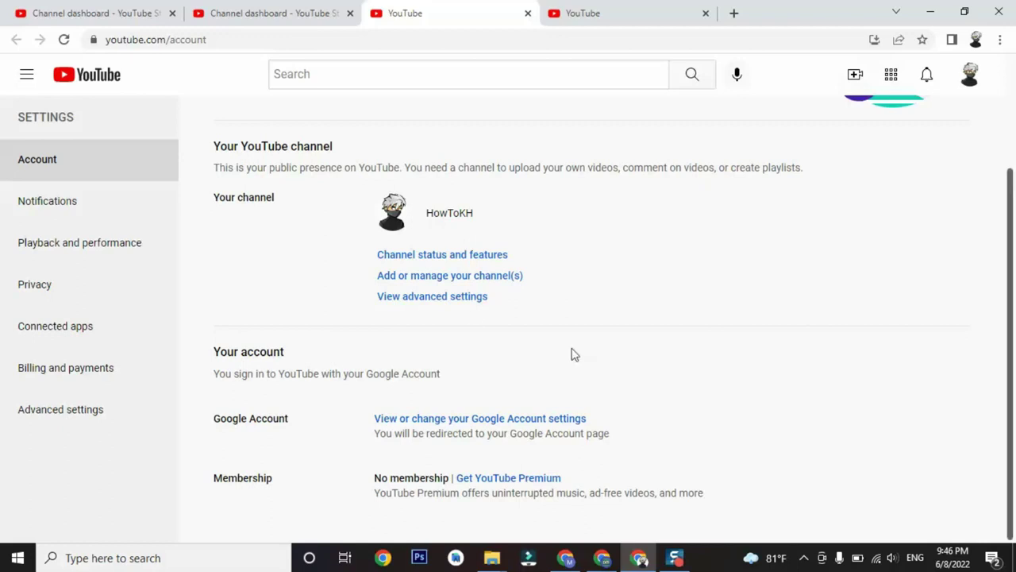
pyautogui.click(429, 296)
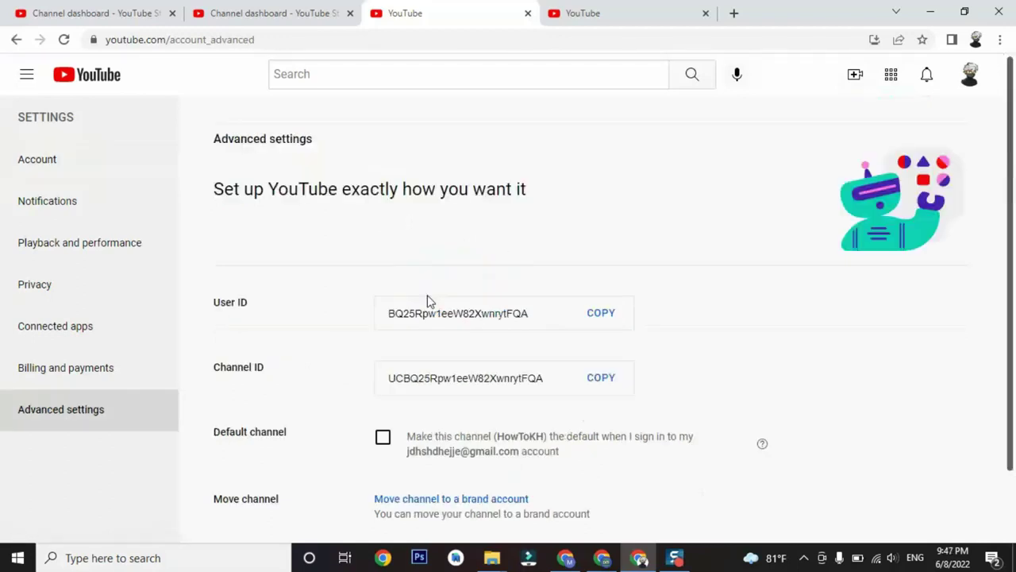
pyautogui.moveTo(1014, 288); pyautogui.dragTo(1012, 374)
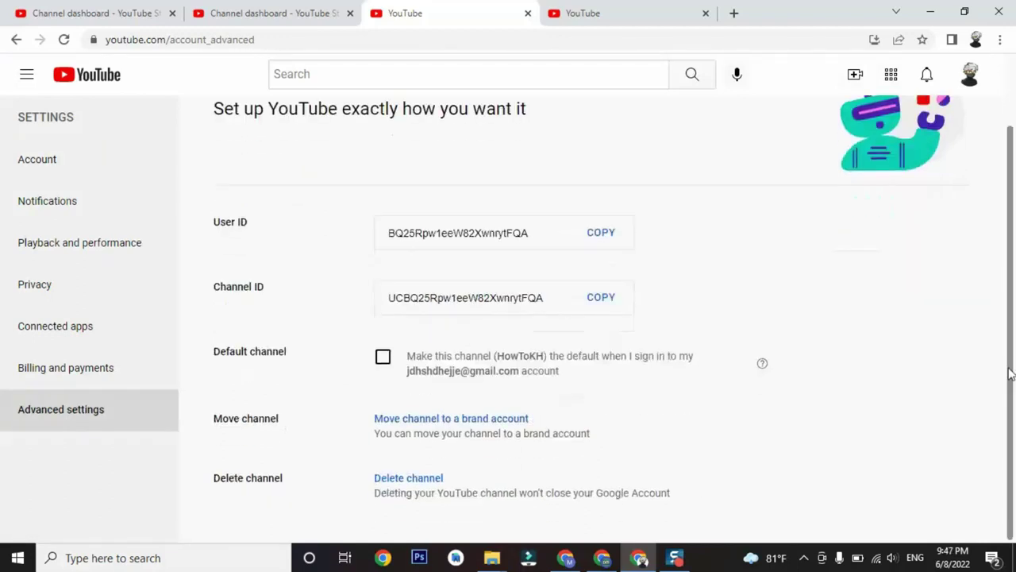
pyautogui.click(476, 419)
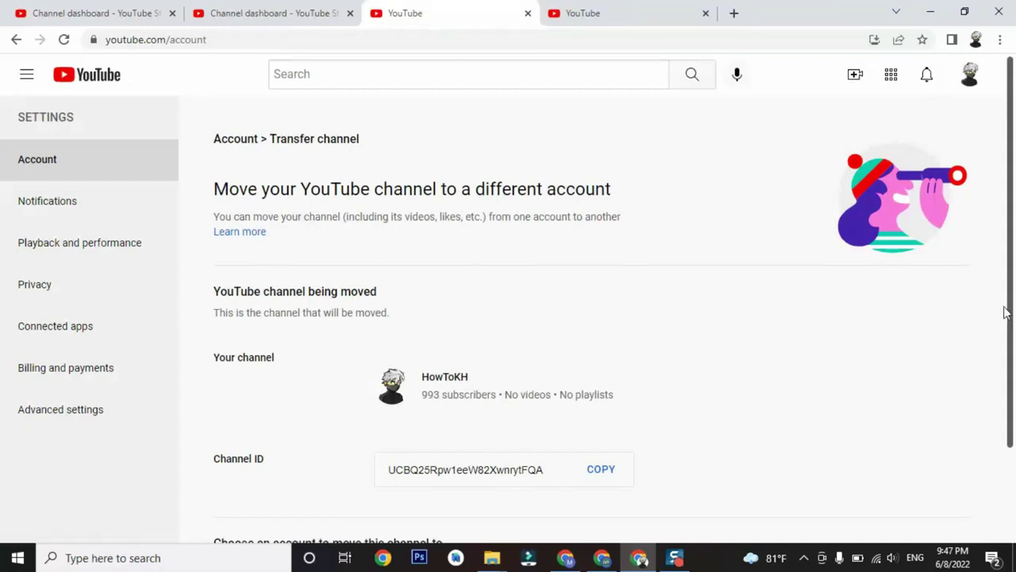
# Step: Choose REPLACE beside the HowKH brand account as the transfer destination
pyautogui.moveTo(1010, 312); pyautogui.dragTo(1010, 418)
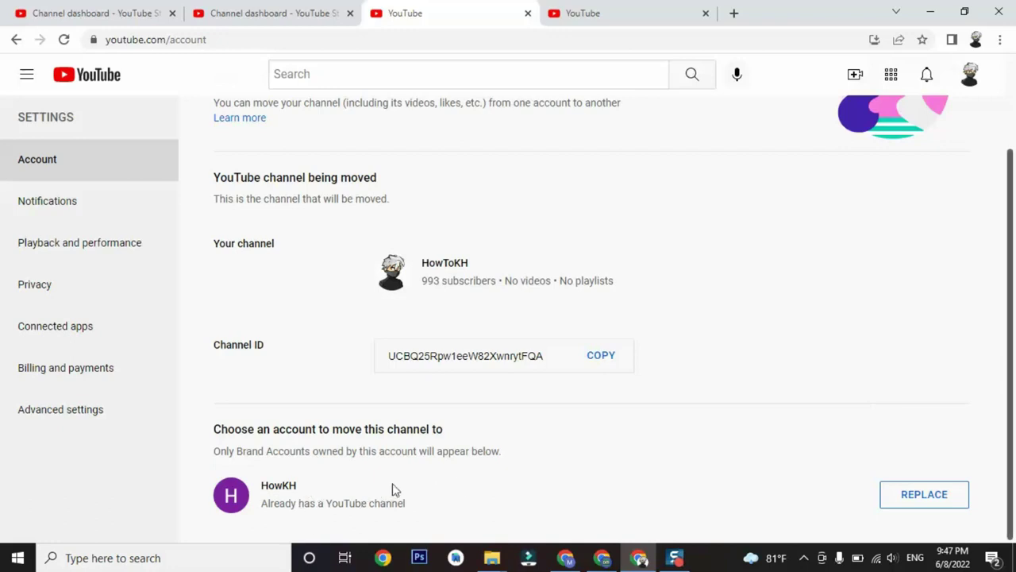
pyautogui.click(915, 495)
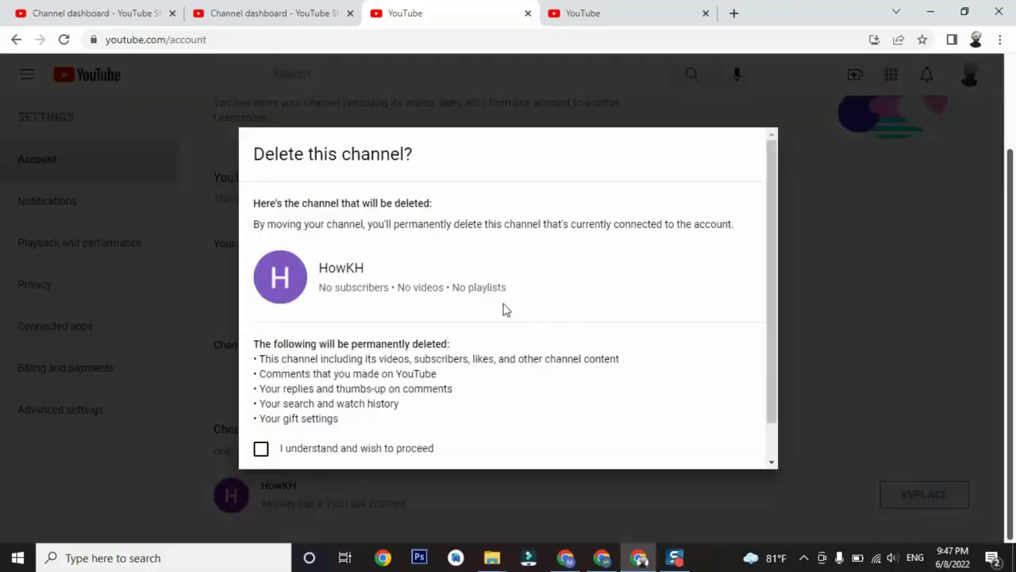
# Step: Delete the empty HowKH channel and confirm moving HowToKH (993 subscribers) into the brand account
pyautogui.moveTo(776, 265)
pyautogui.mouseDown()
pyautogui.moveTo(780, 307)
pyautogui.moveTo(779, 264)
pyautogui.mouseUp()
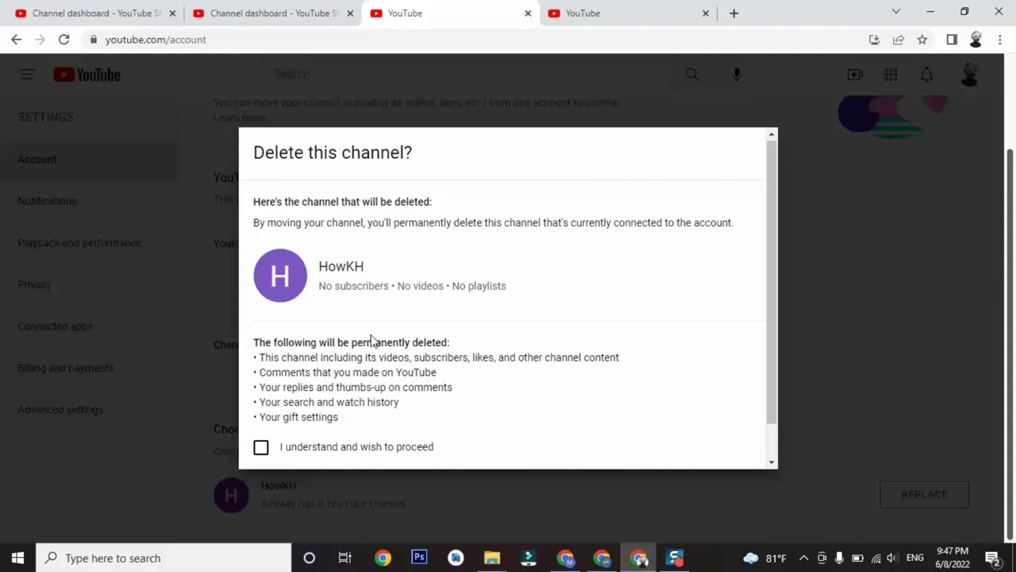
pyautogui.click(262, 447)
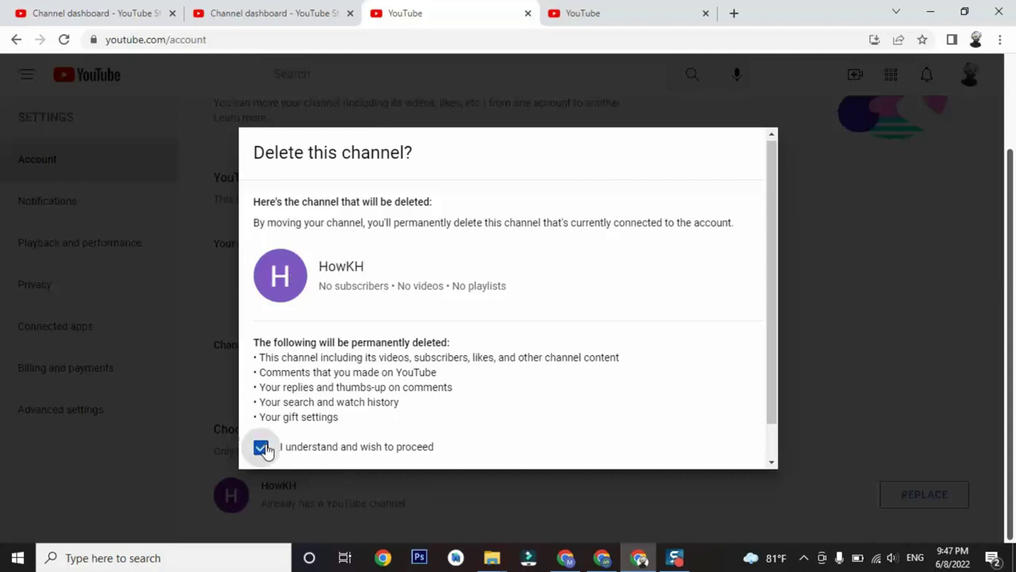
pyautogui.moveTo(766, 366); pyautogui.dragTo(769, 418)
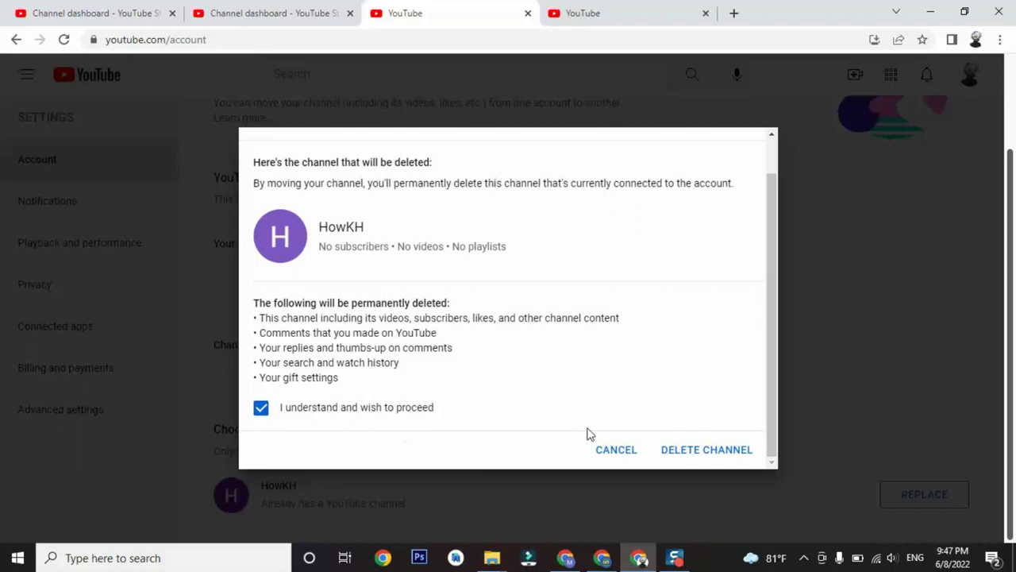
pyautogui.click(723, 460)
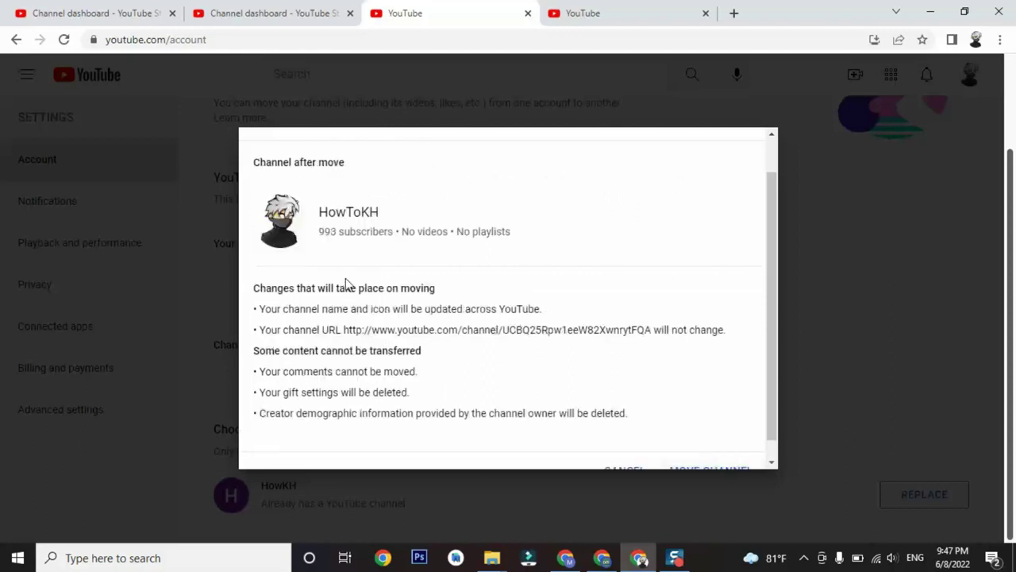
pyautogui.scroll(-1, 774, 318)
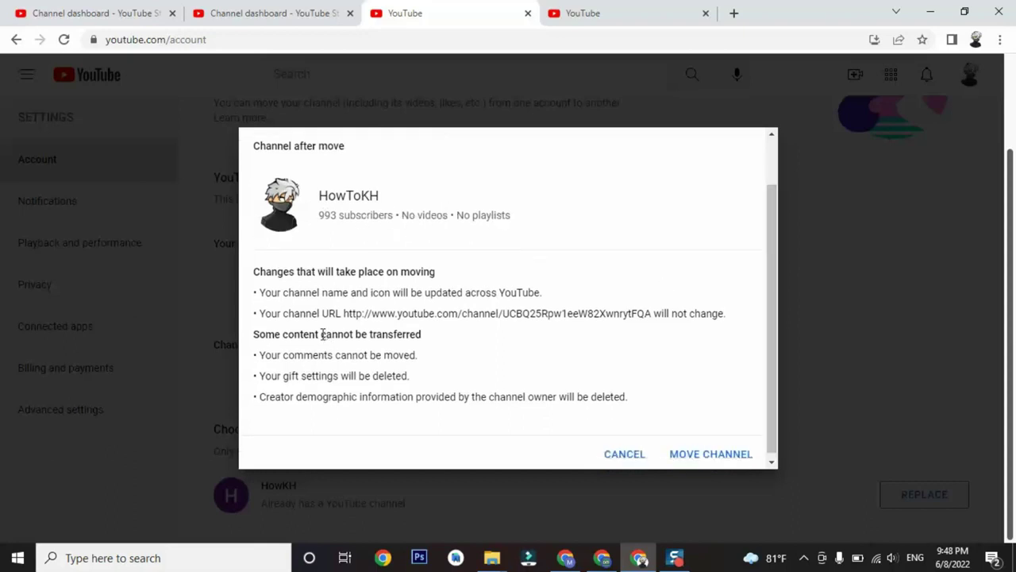
pyautogui.click(697, 453)
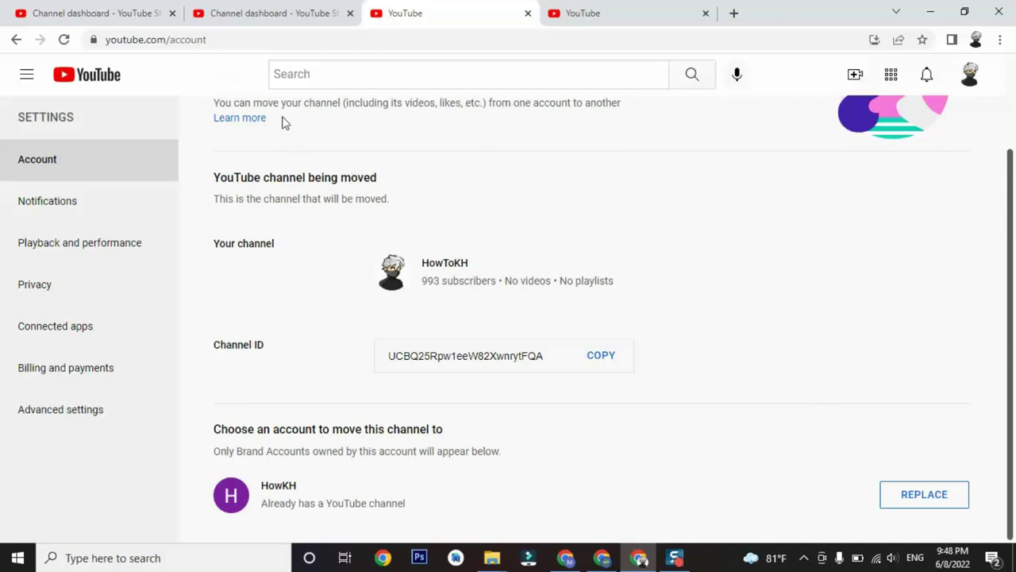
# Step: Switch between the browser tabs and try Create a channel from the account menu, then cancel it
pyautogui.click(270, 11)
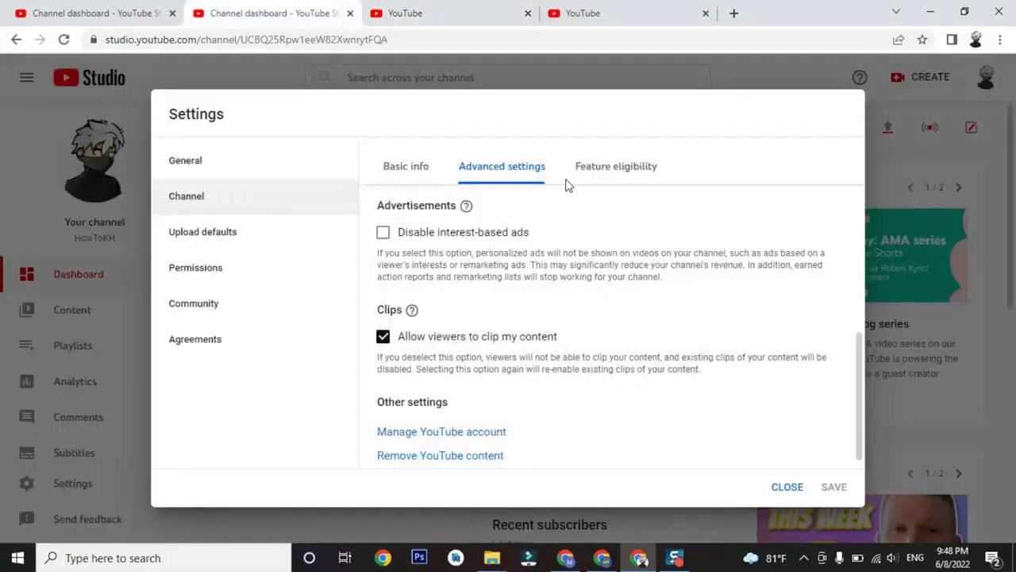
pyautogui.click(434, 7)
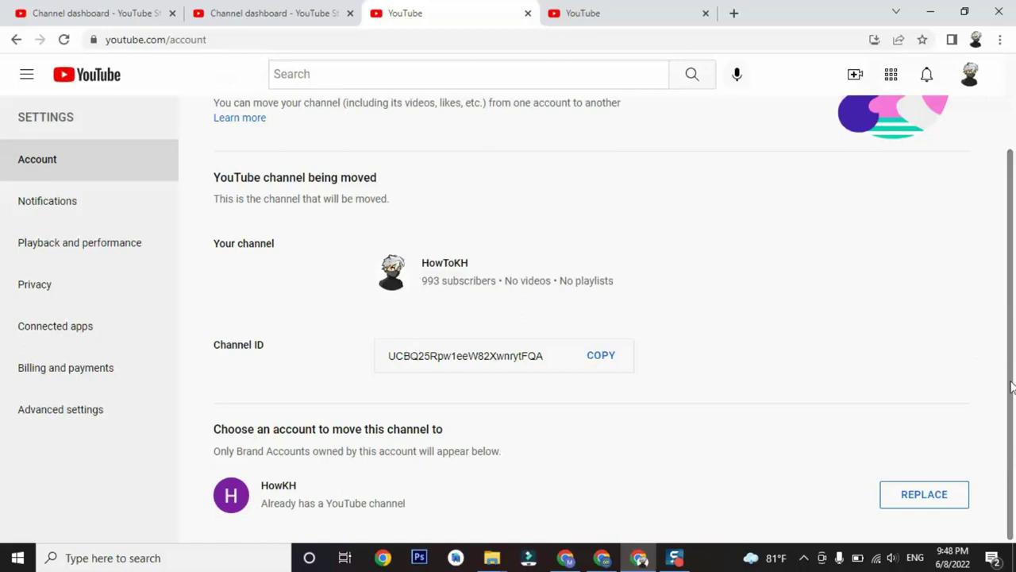
pyautogui.scroll(2, 1010, 401)
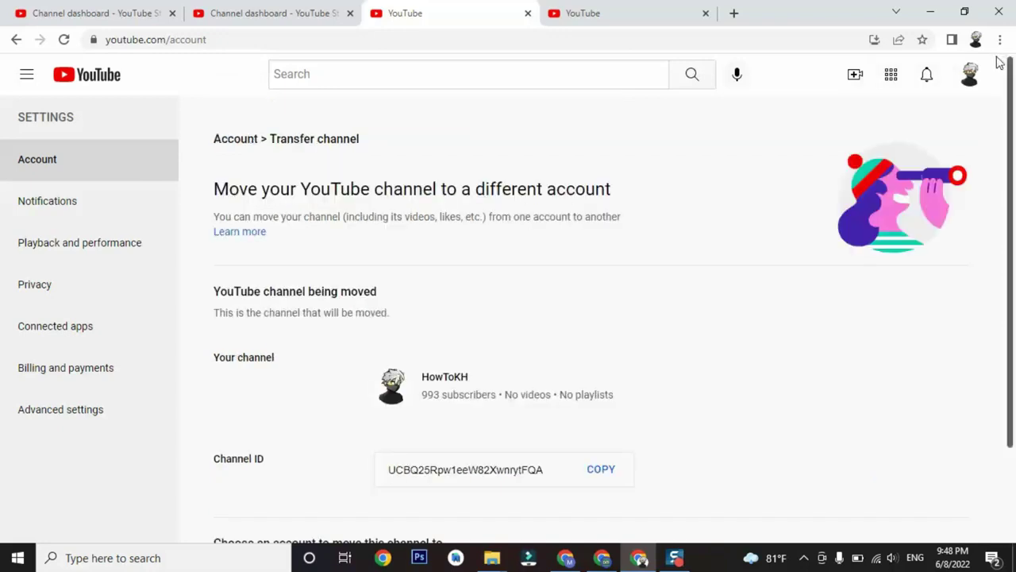
pyautogui.click(969, 76)
pyautogui.click(820, 161)
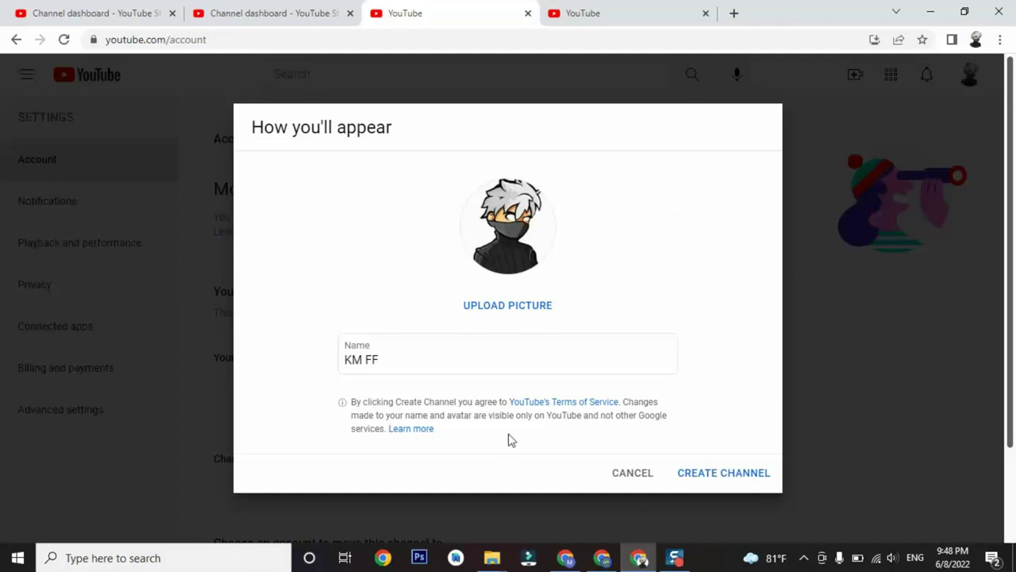
pyautogui.click(624, 475)
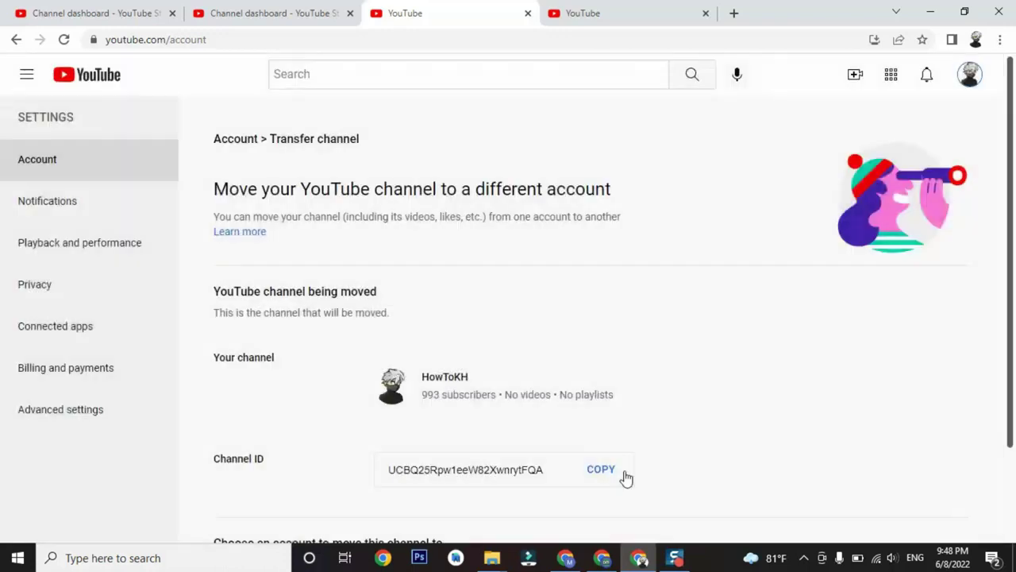
# Step: Try YouTube Studio from the account menu, dismiss the prompt, and close the Studio Settings dialog
pyautogui.click(970, 75)
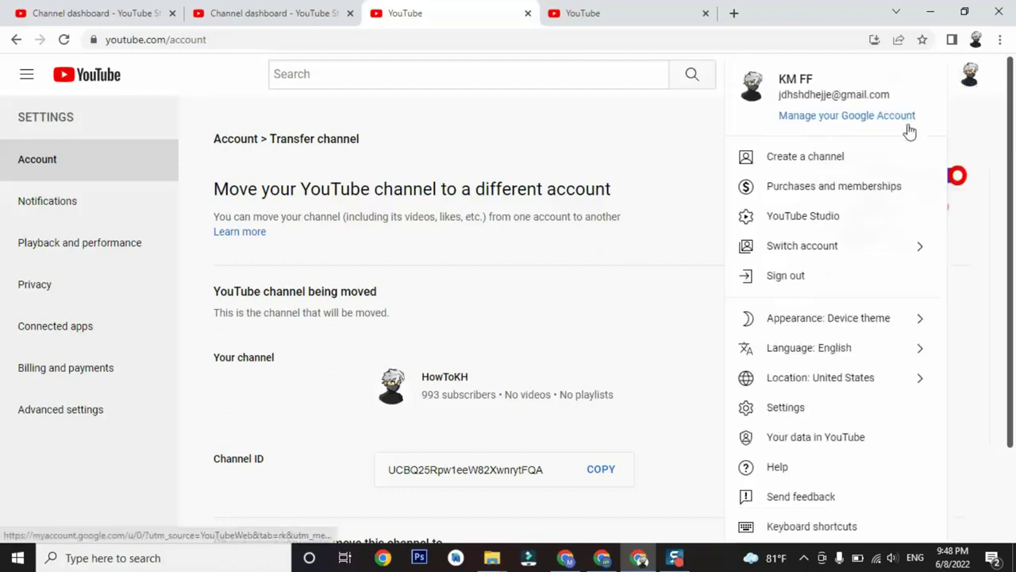
pyautogui.click(844, 227)
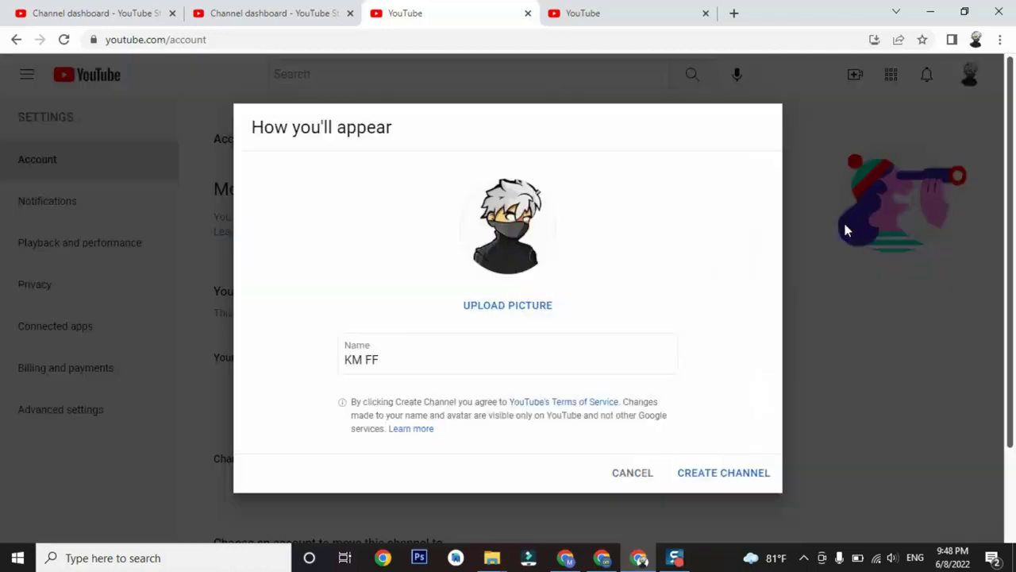
pyautogui.click(620, 475)
pyautogui.click(283, 11)
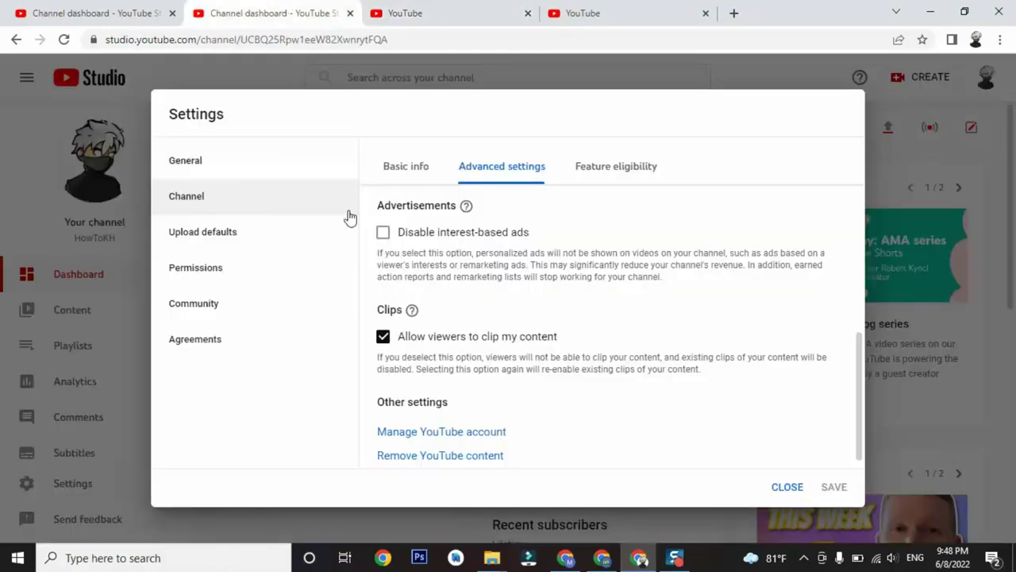
pyautogui.click(795, 487)
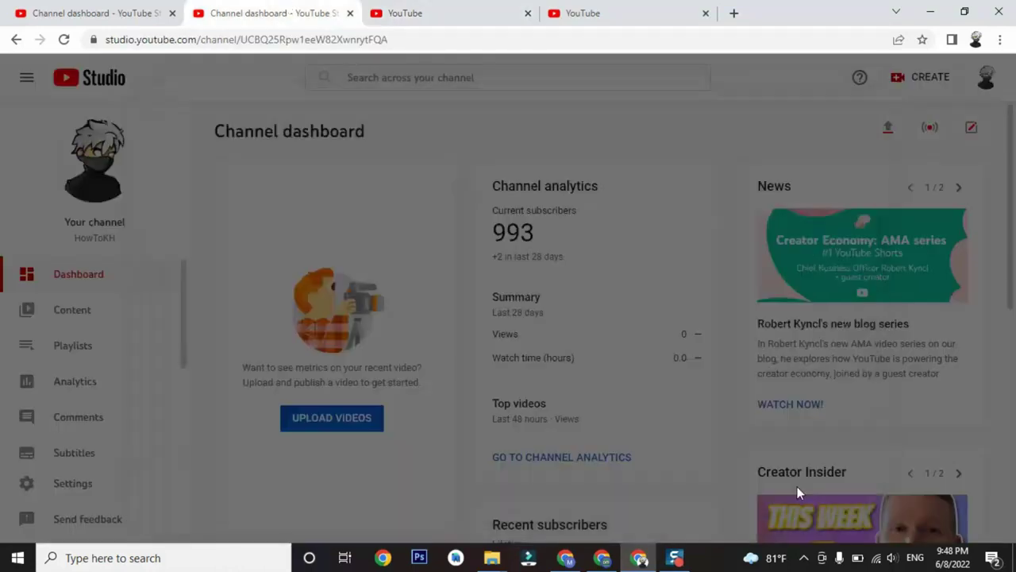
# Step: Load the YouTube home page by entering youtube.com in the address bar
pyautogui.click(359, 44)
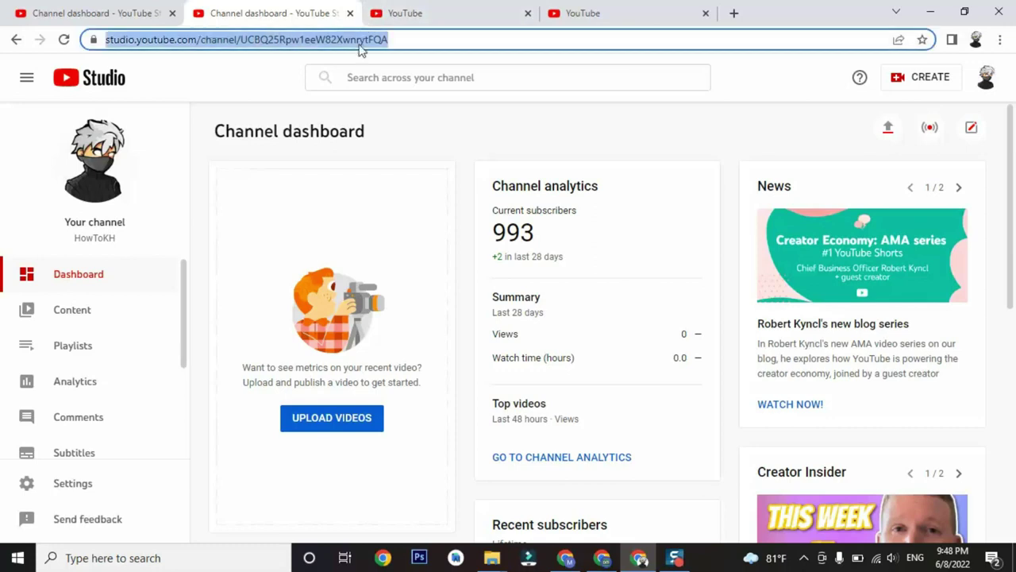
pyautogui.write('yo')
pyautogui.press('Return')
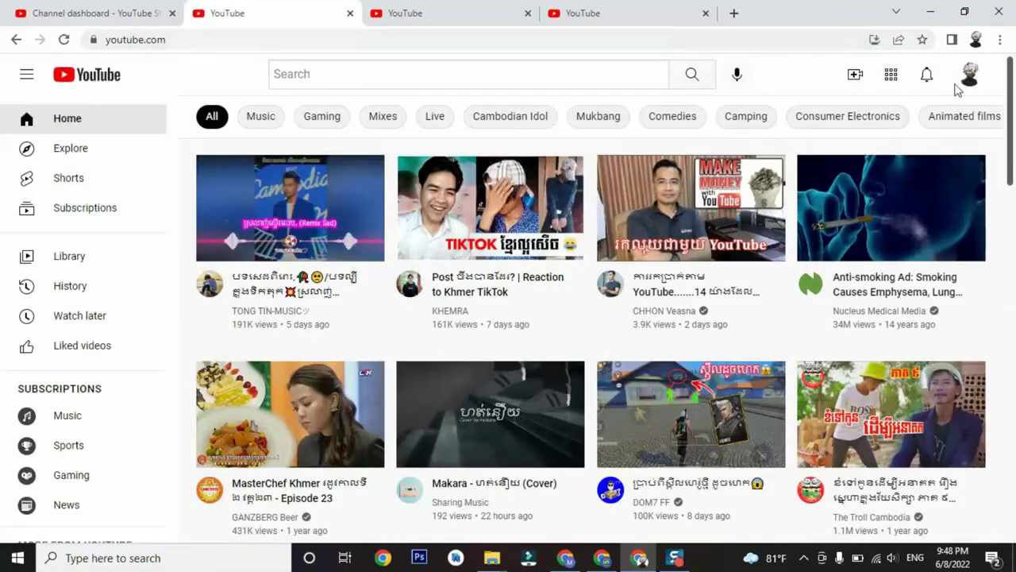
# Step: View all channels from Switch account, choose HowToKH (993 subscribers), then go back to the home page
pyautogui.click(969, 79)
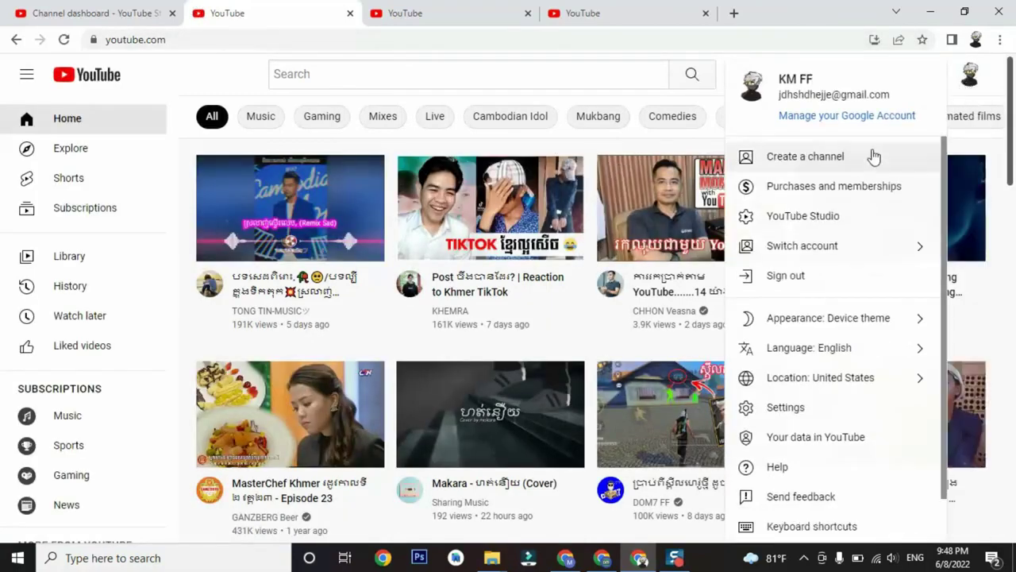
pyautogui.click(860, 248)
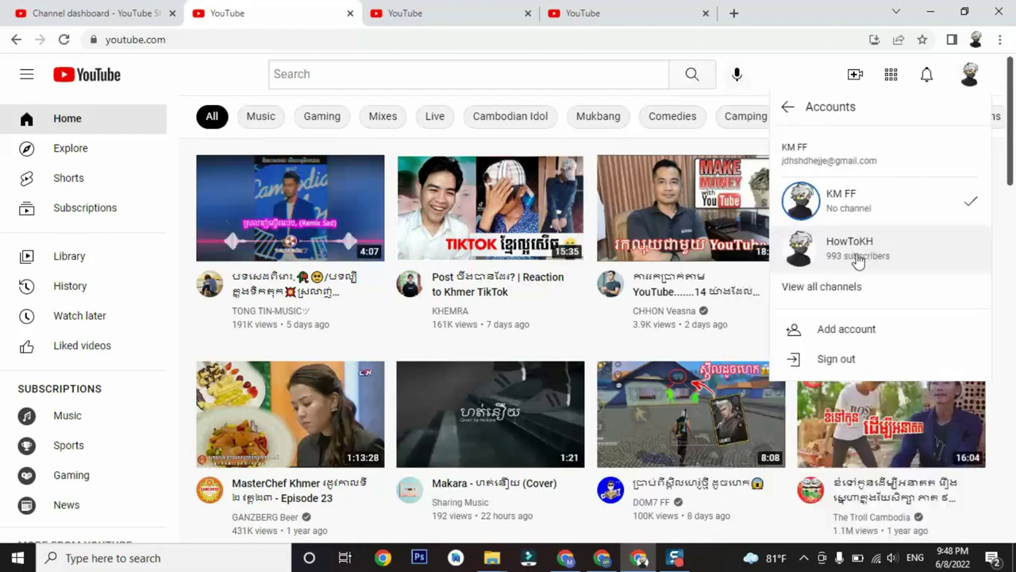
pyautogui.click(818, 289)
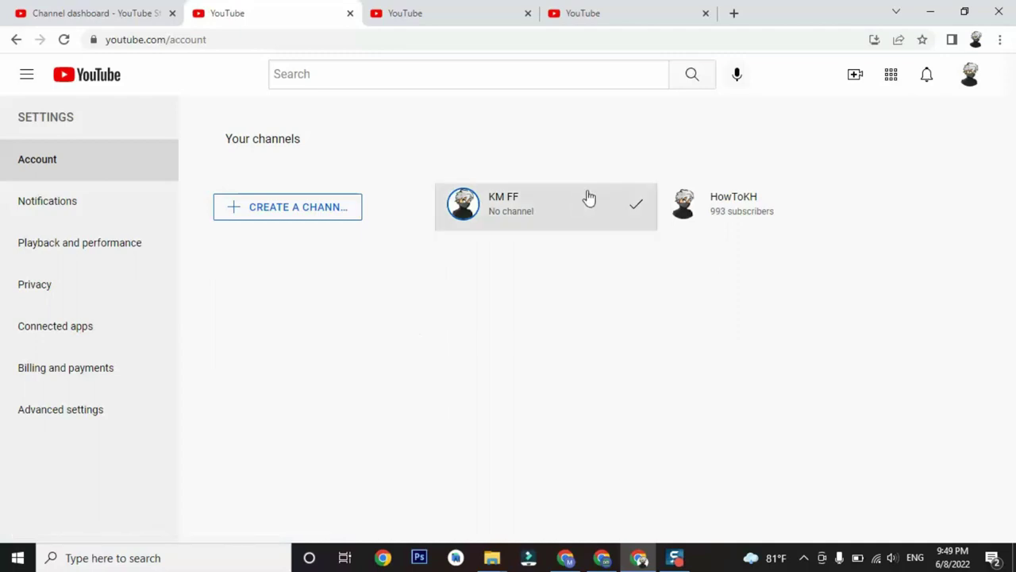
pyautogui.click(703, 223)
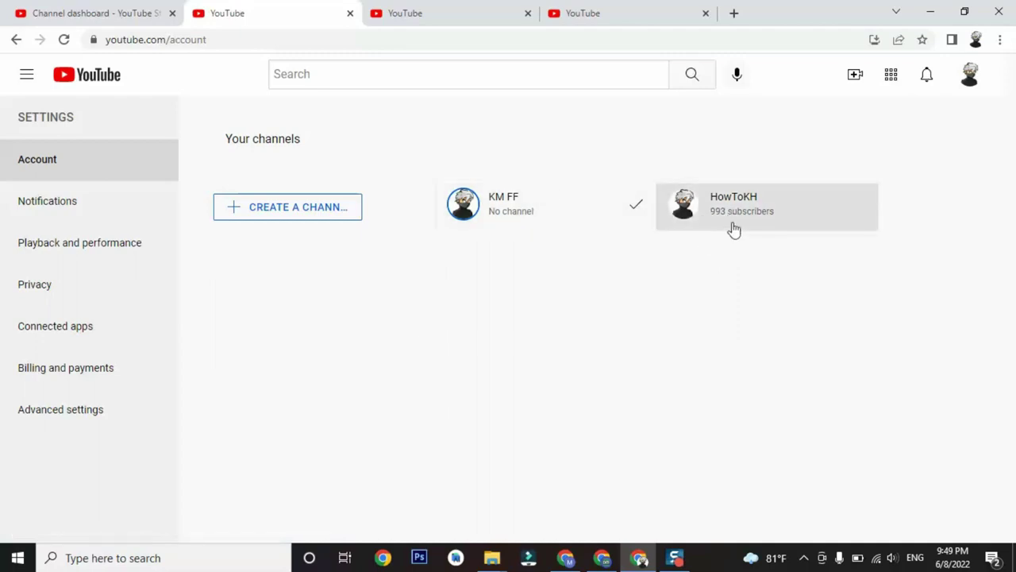
pyautogui.click(17, 40)
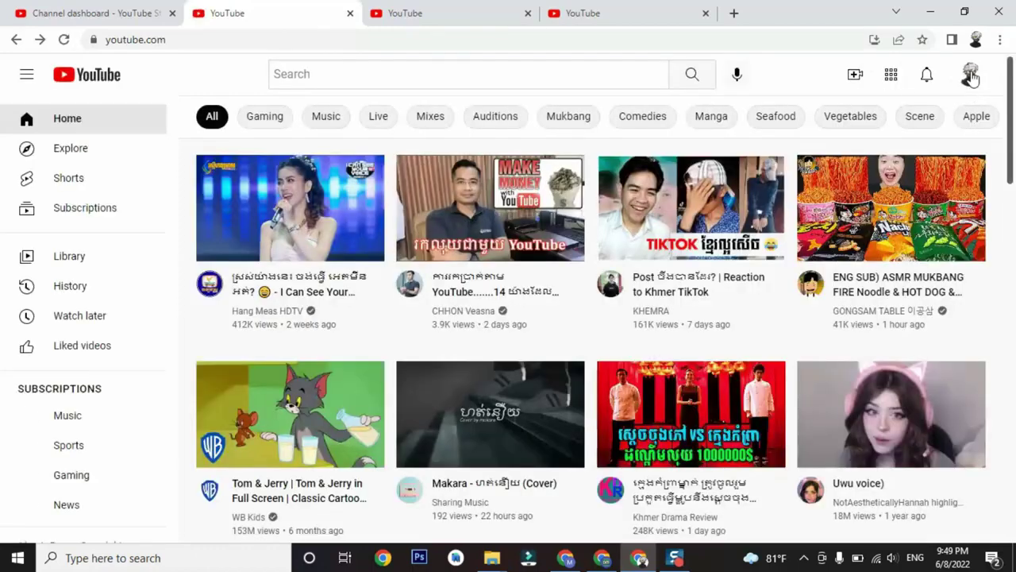
# Step: Switch the YouTube account to the HowToKH channel
pyautogui.click(971, 75)
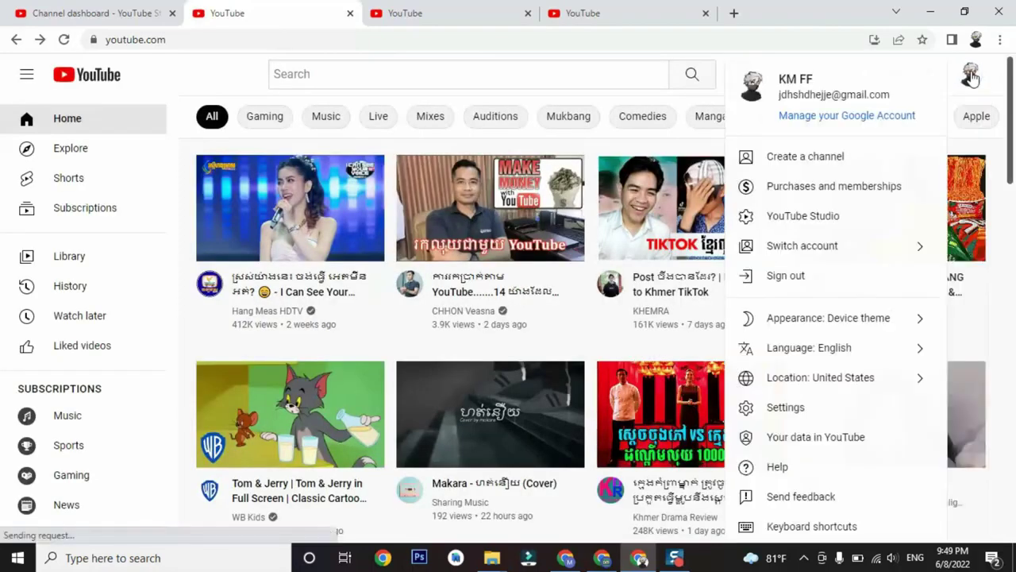
pyautogui.click(854, 242)
pyautogui.click(847, 250)
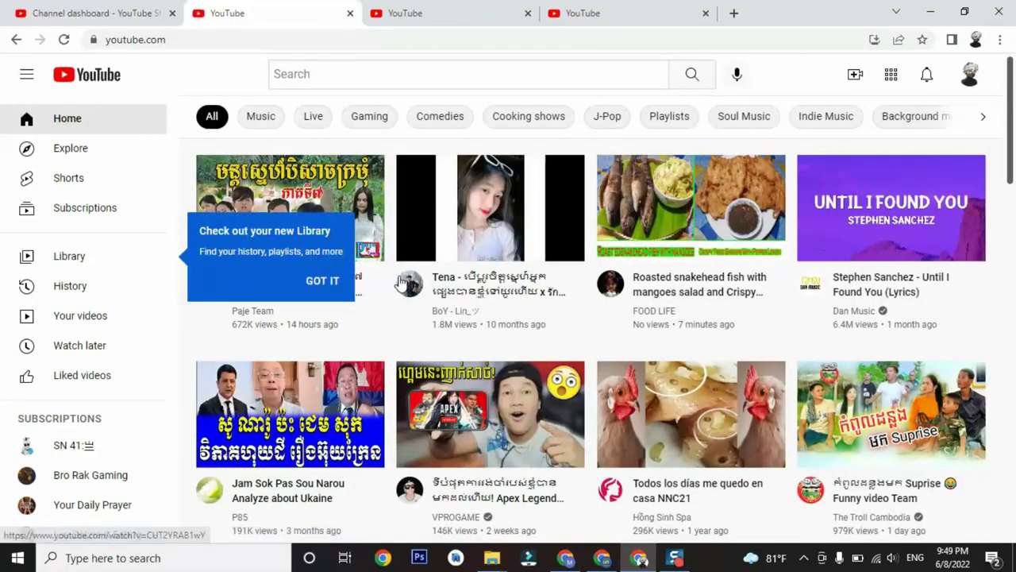
# Step: Open YouTube Studio for HowToKH and continue past the welcome message
pyautogui.click(973, 83)
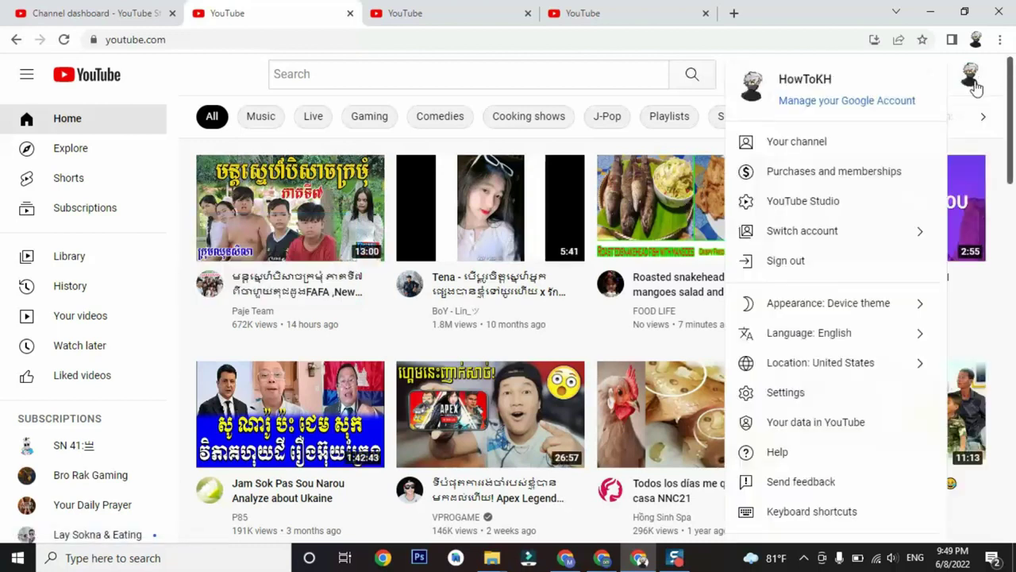
pyautogui.click(847, 199)
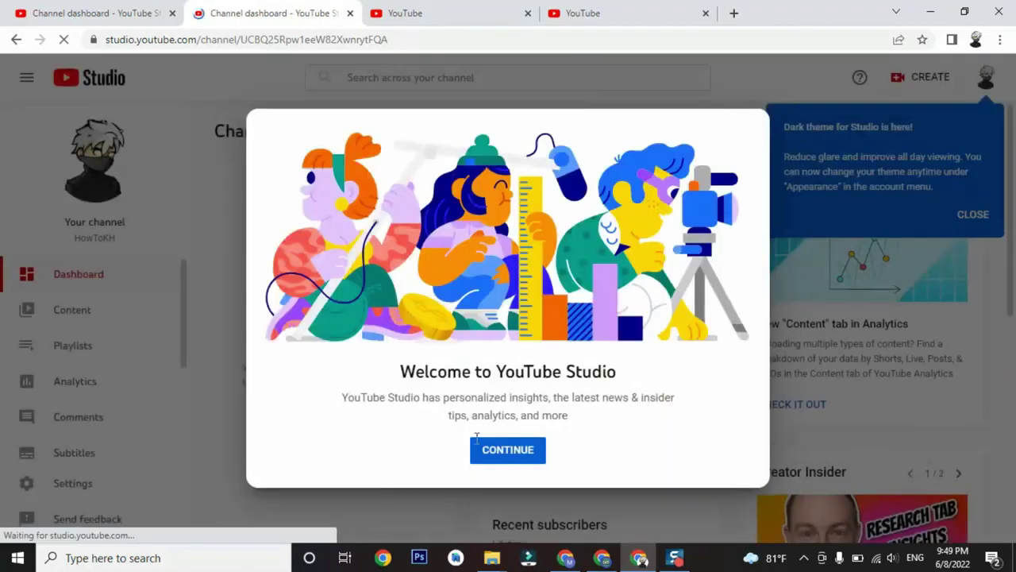
pyautogui.click(497, 458)
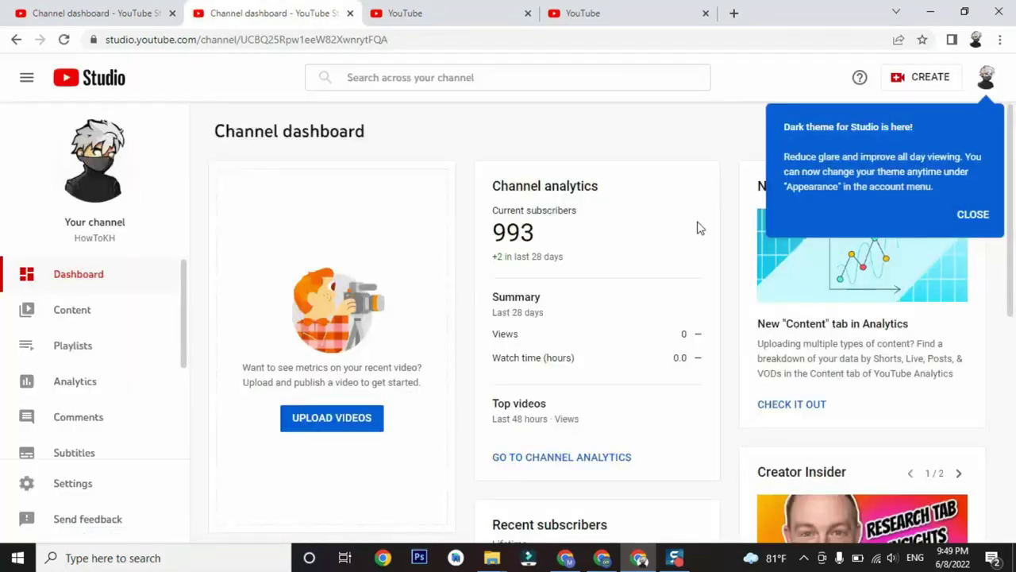
# Step: Dismiss the dark theme and viewer-search tips, go to Monetization, and open Settings
pyautogui.click(975, 214)
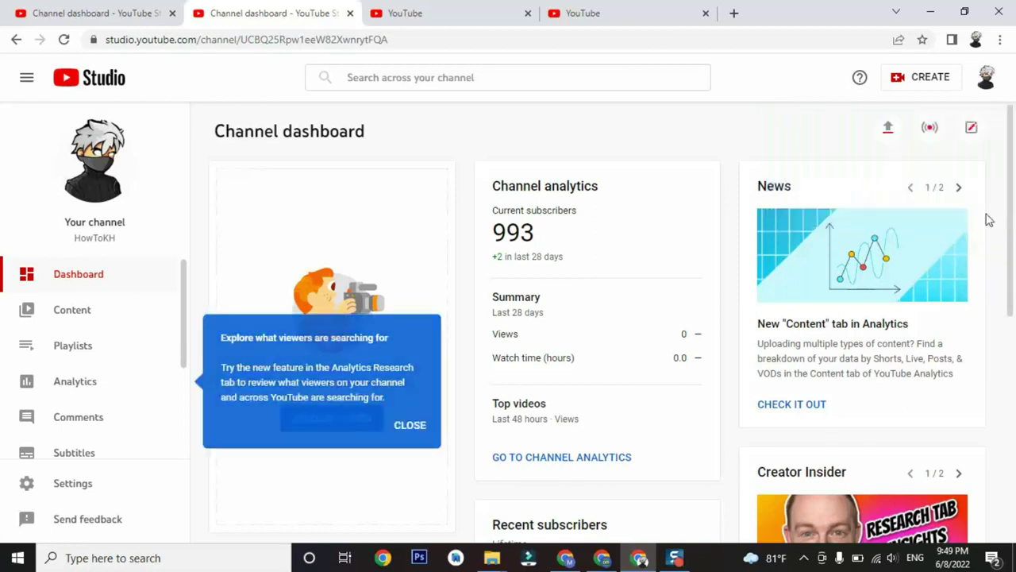
pyautogui.moveTo(1010, 222); pyautogui.dragTo(1012, 396)
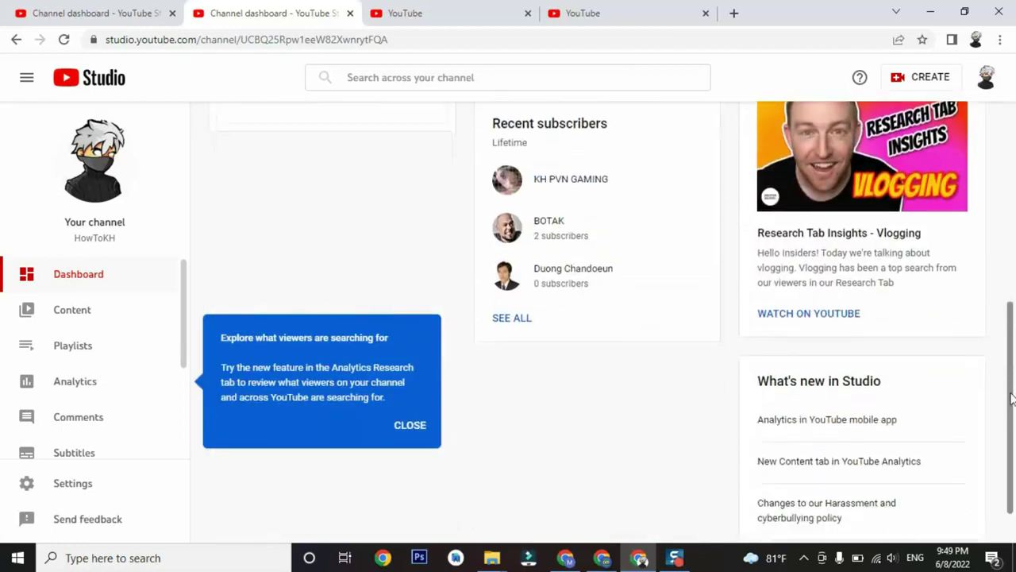
pyautogui.click(411, 438)
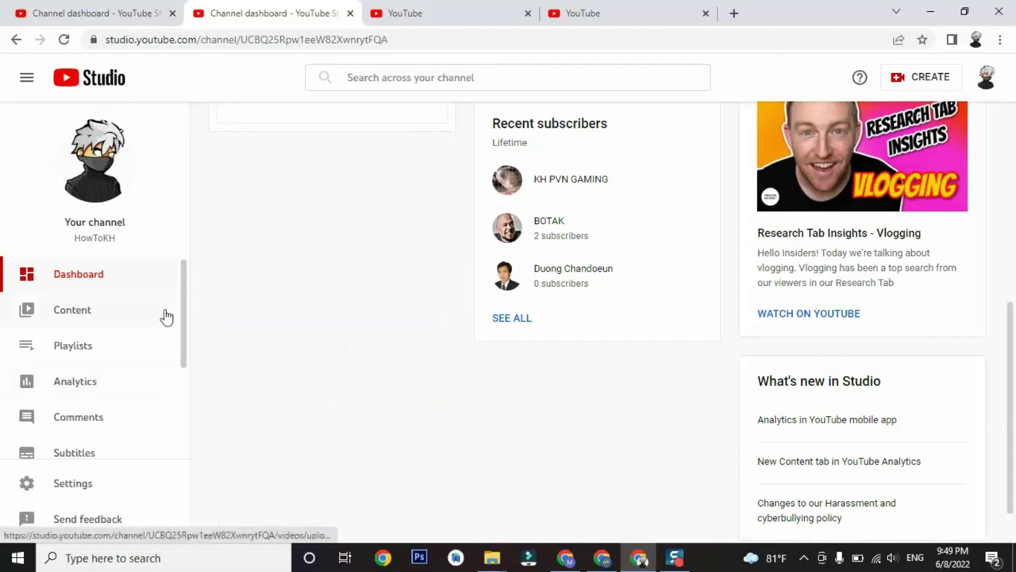
pyautogui.moveTo(185, 344); pyautogui.dragTo(178, 424)
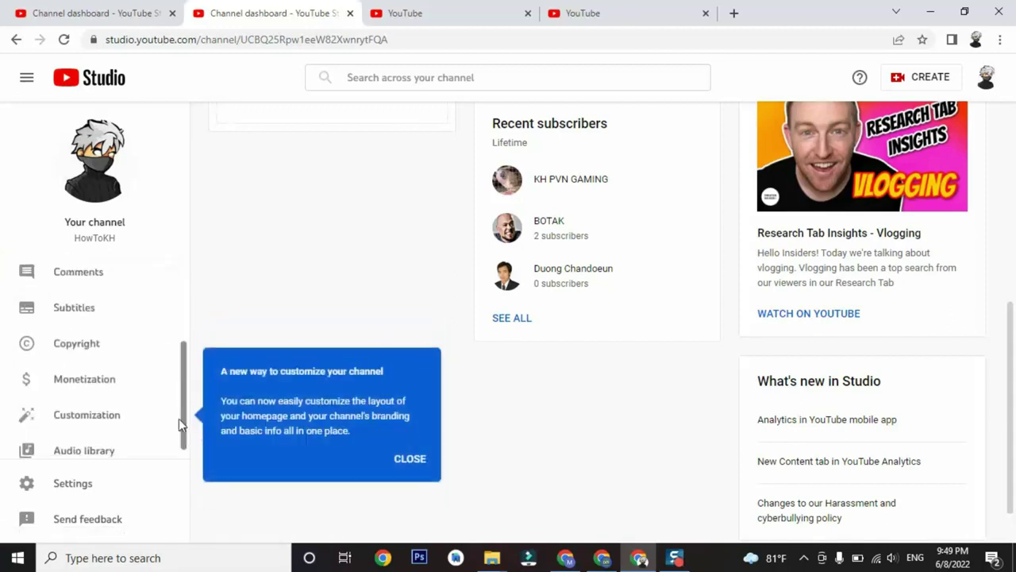
pyautogui.click(112, 377)
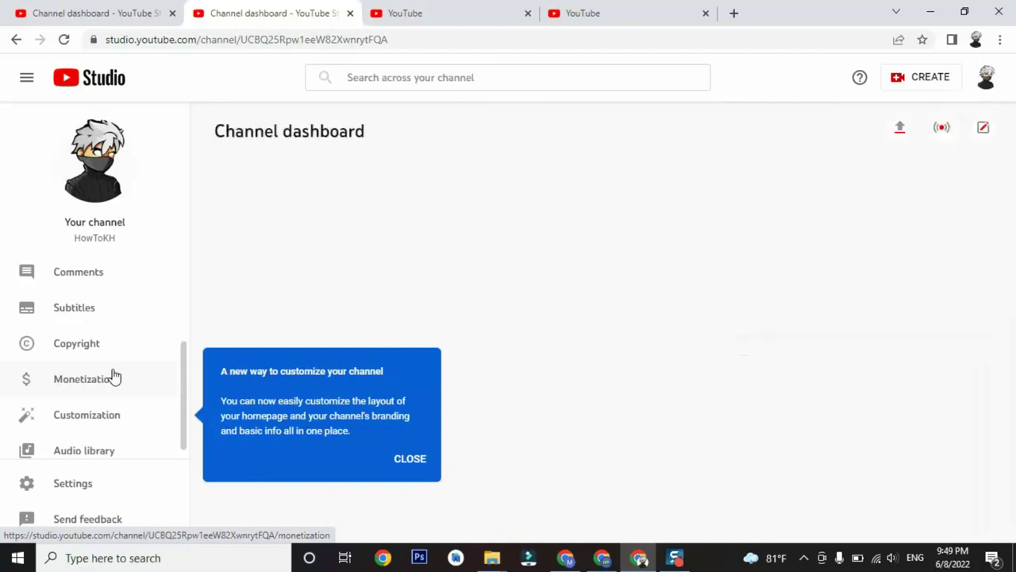
pyautogui.click(64, 482)
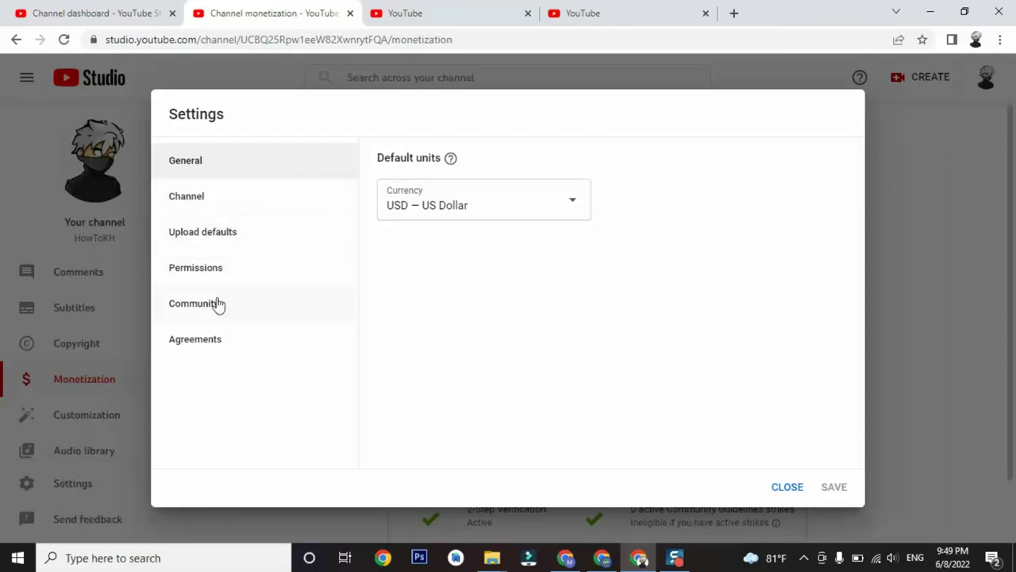
# Step: Show the Permissions settings and open HowKH Brand Account permission management
pyautogui.click(239, 269)
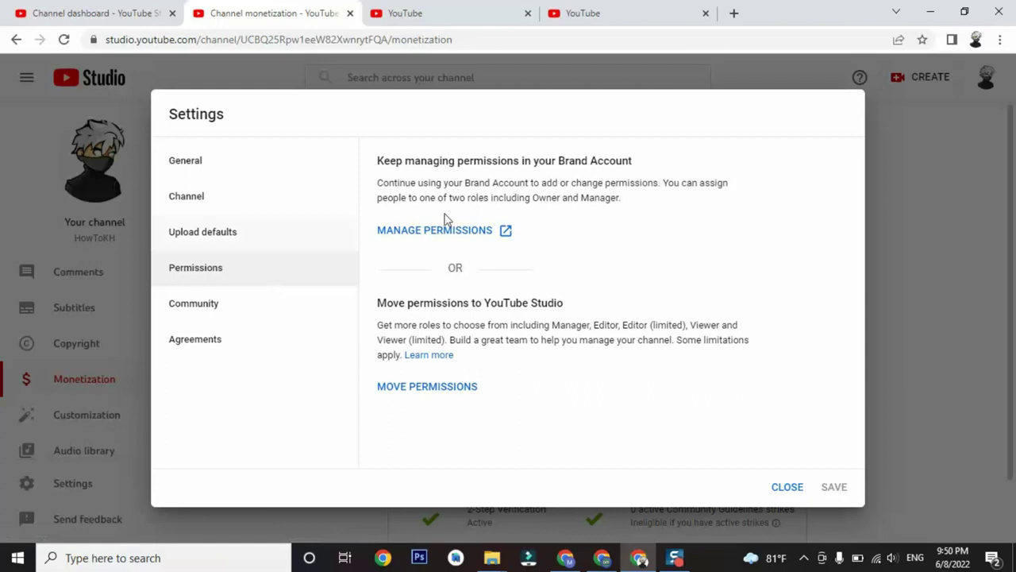
pyautogui.click(427, 241)
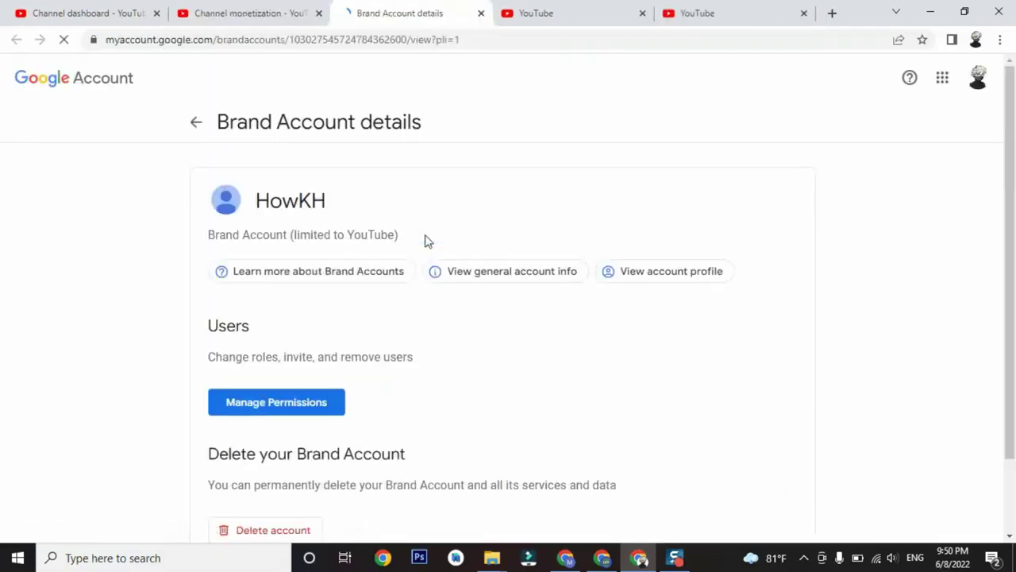
# Step: Navigate the Google tab back to Google Dashboard and reopen Manage Permissions from the Studio tab
pyautogui.click(283, 404)
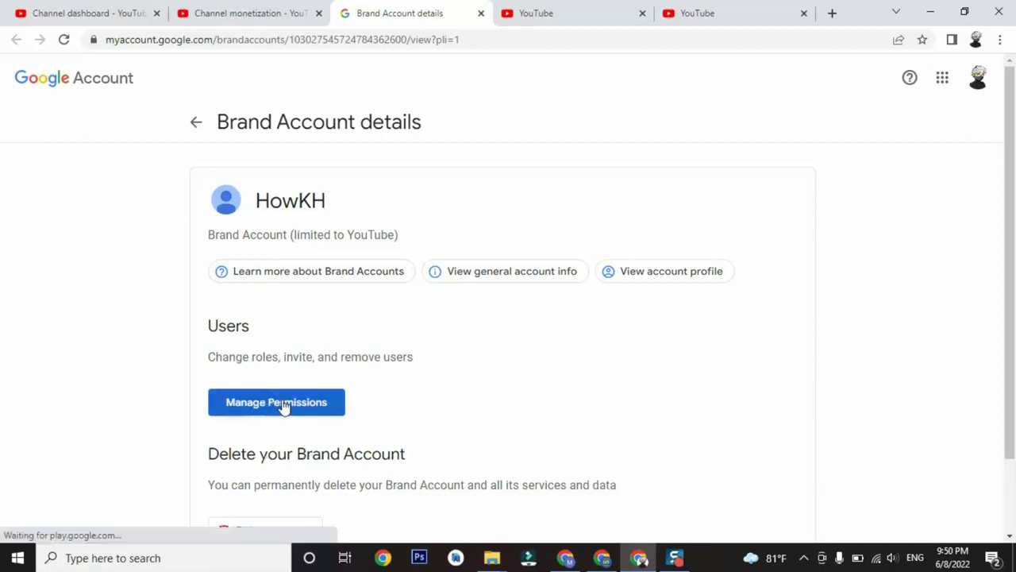
pyautogui.click(196, 124)
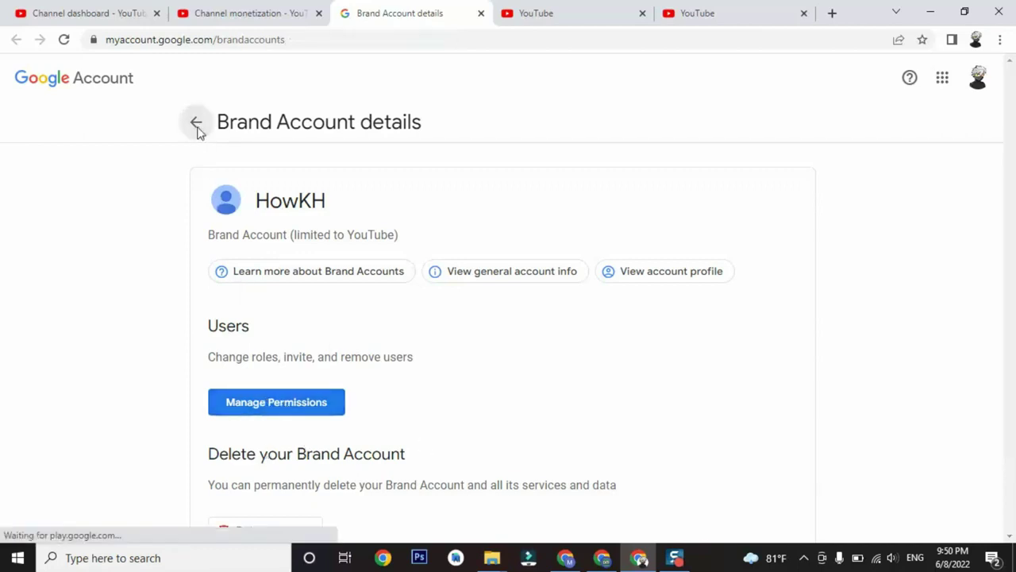
pyautogui.click(196, 127)
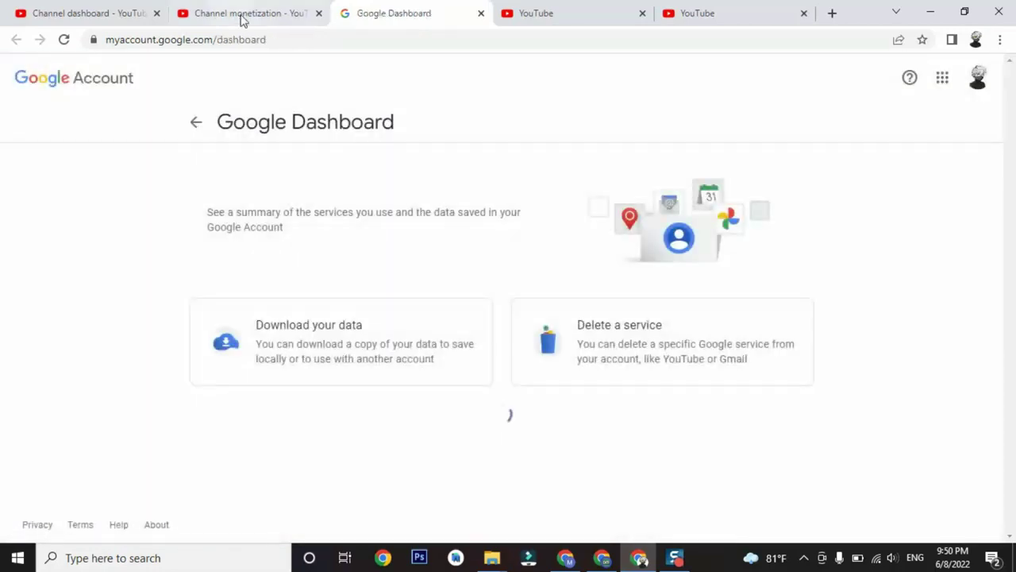
pyautogui.click(242, 14)
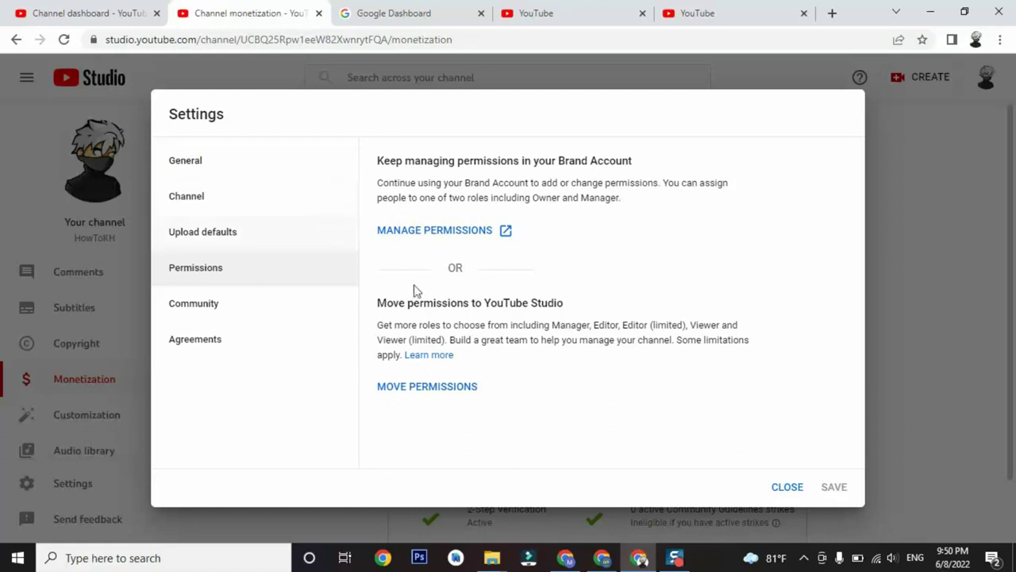
pyautogui.click(458, 236)
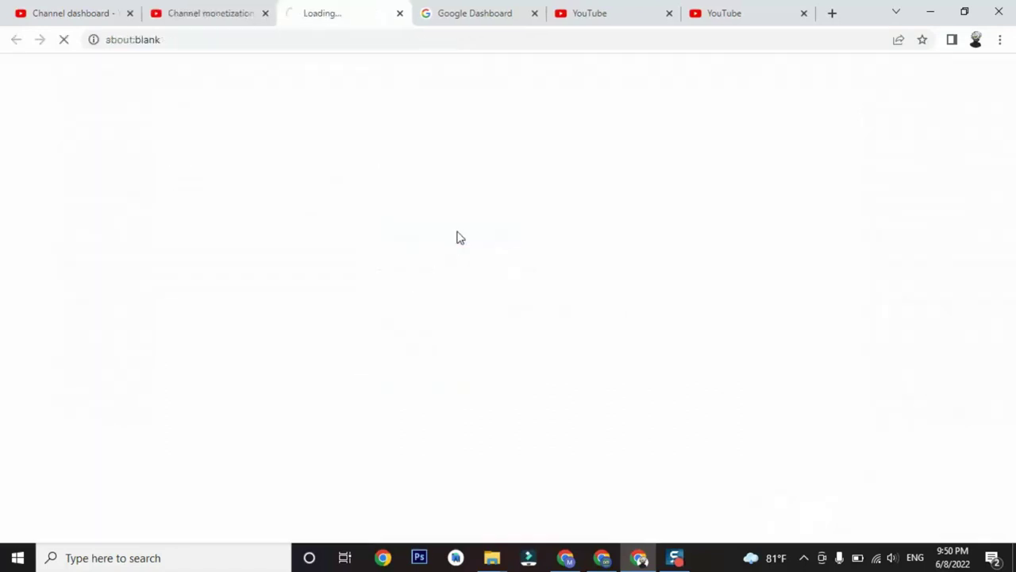
# Step: Verify identity with the code sent by text message to reach the HowKH Brand Account details
pyautogui.click(298, 419)
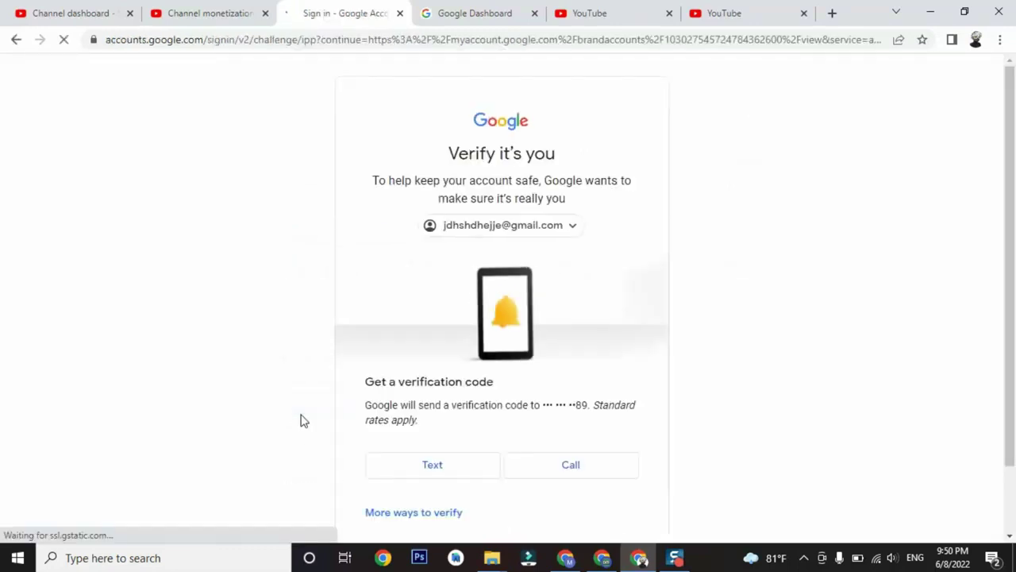
pyautogui.click(483, 476)
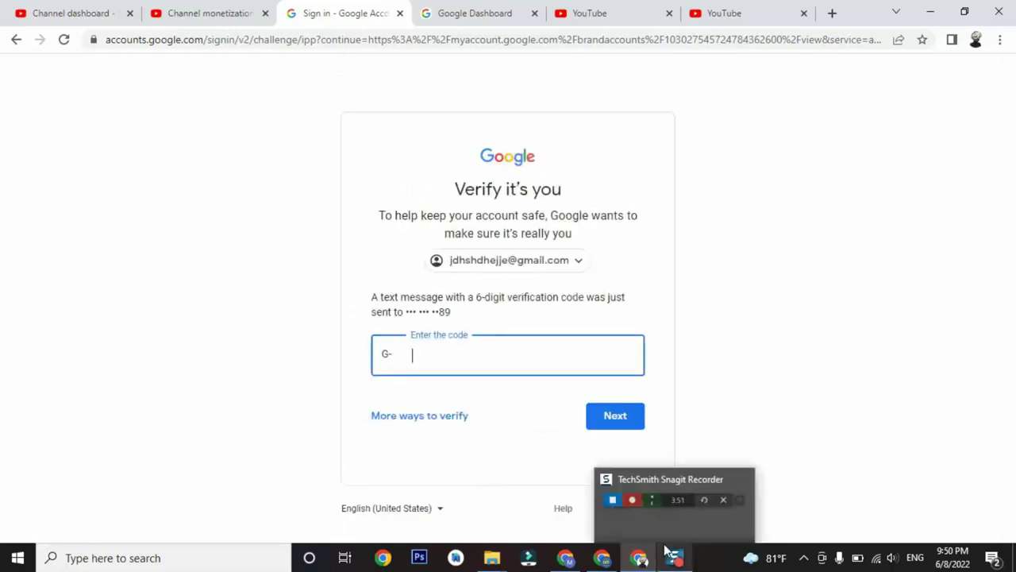
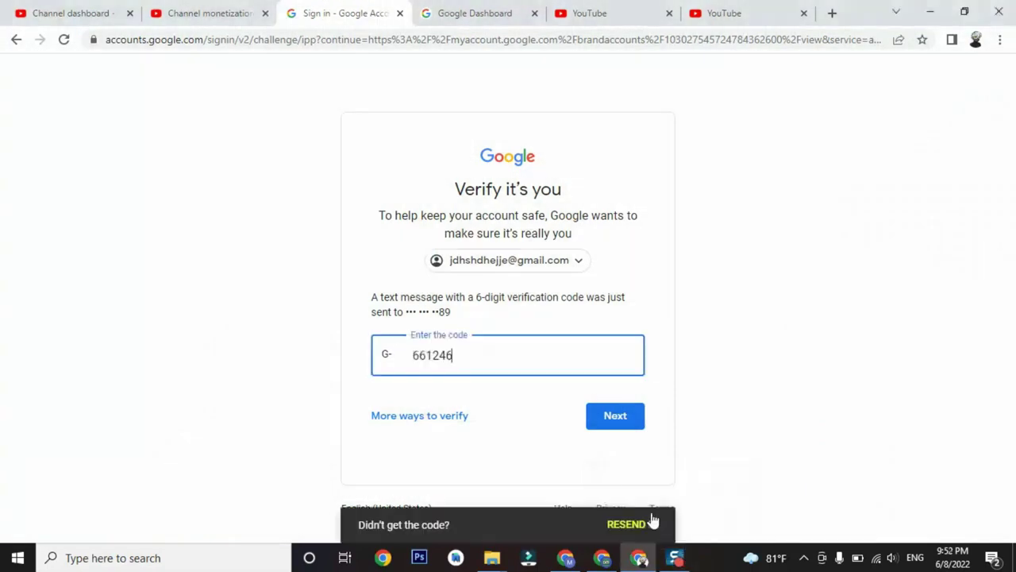
pyautogui.click(616, 416)
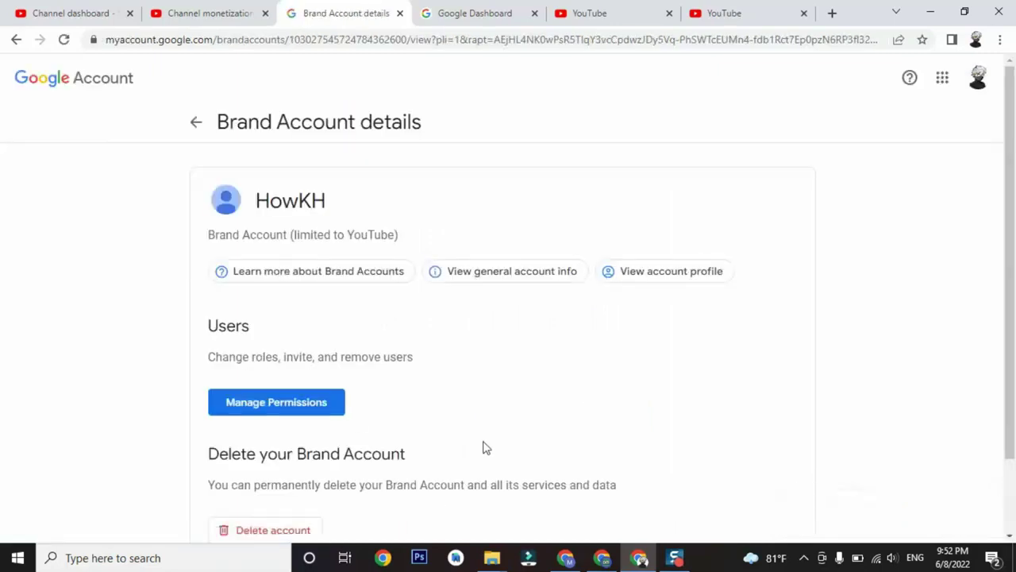
# Step: Open HowKH's Add new users form, then bring the TechKnows channel's browser window to the front
pyautogui.click(319, 411)
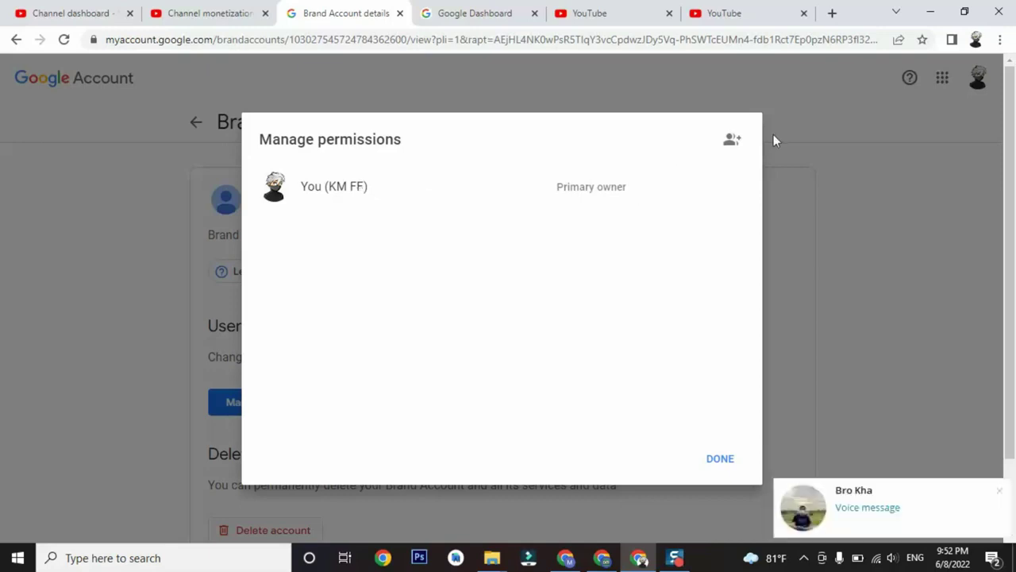
pyautogui.click(738, 140)
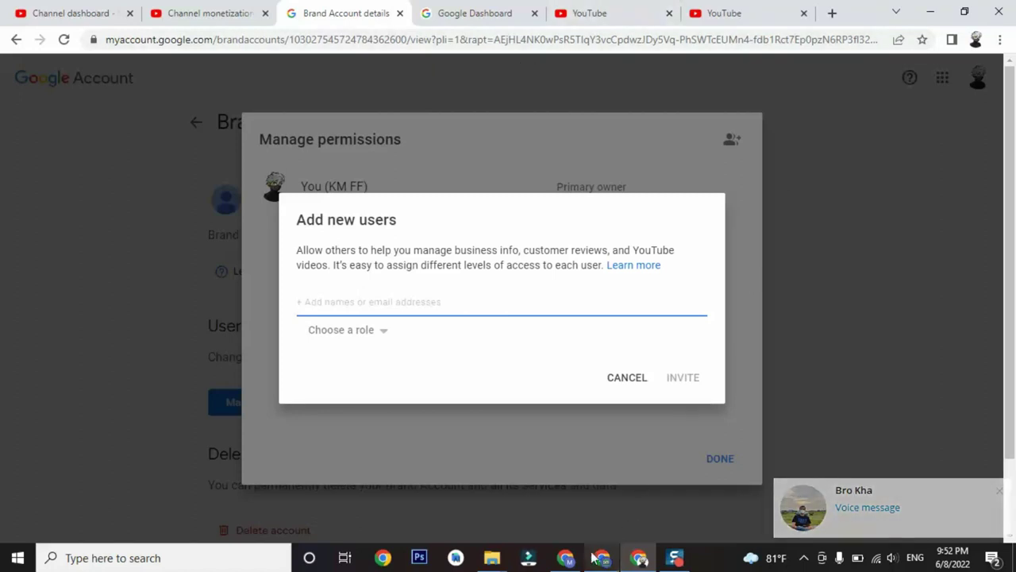
pyautogui.moveTo(577, 560)
pyautogui.click(566, 492)
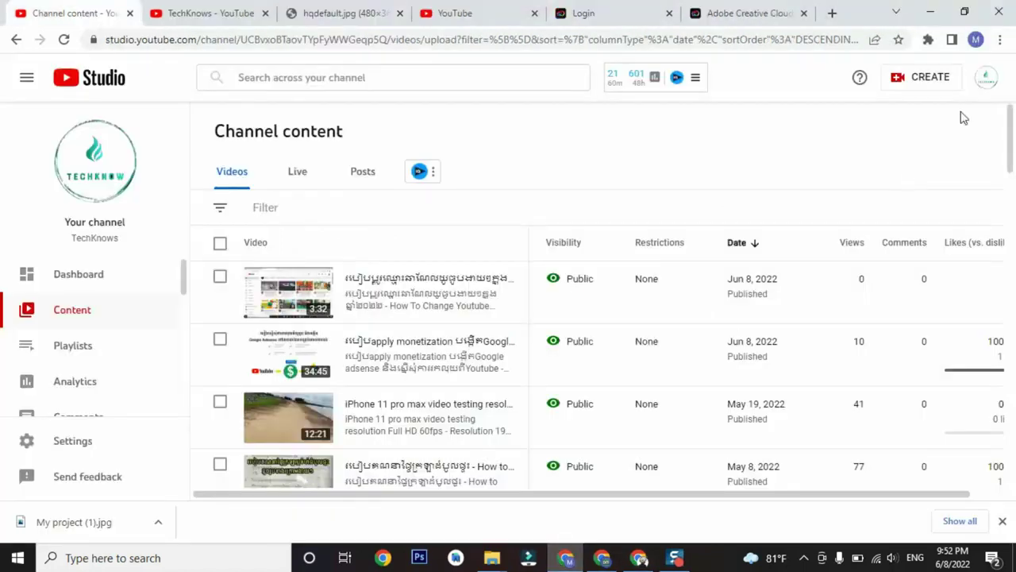
# Step: Copy the other account's e-mail from its profile menu and return to the HowKH invite window
pyautogui.click(985, 93)
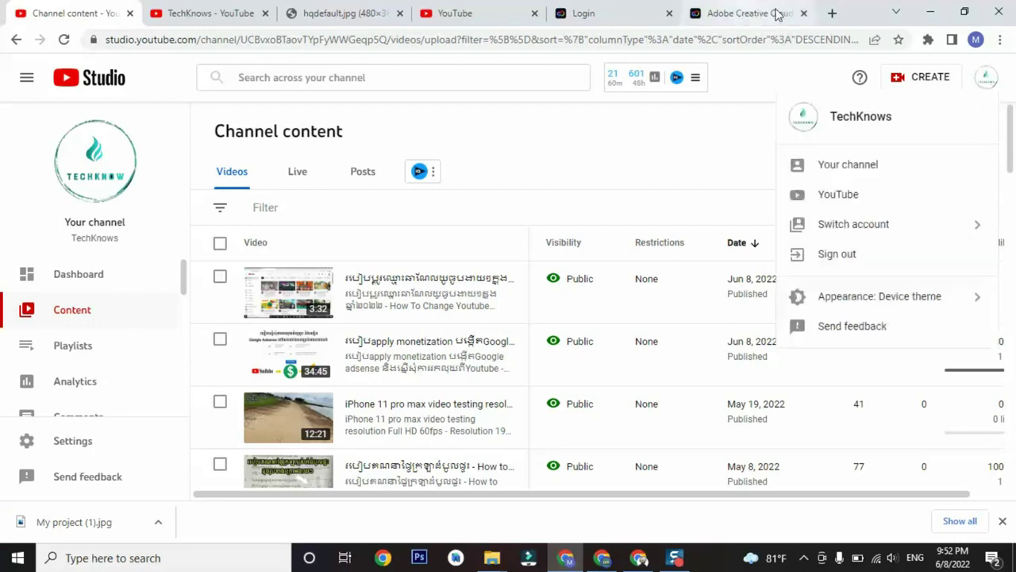
pyautogui.click(832, 14)
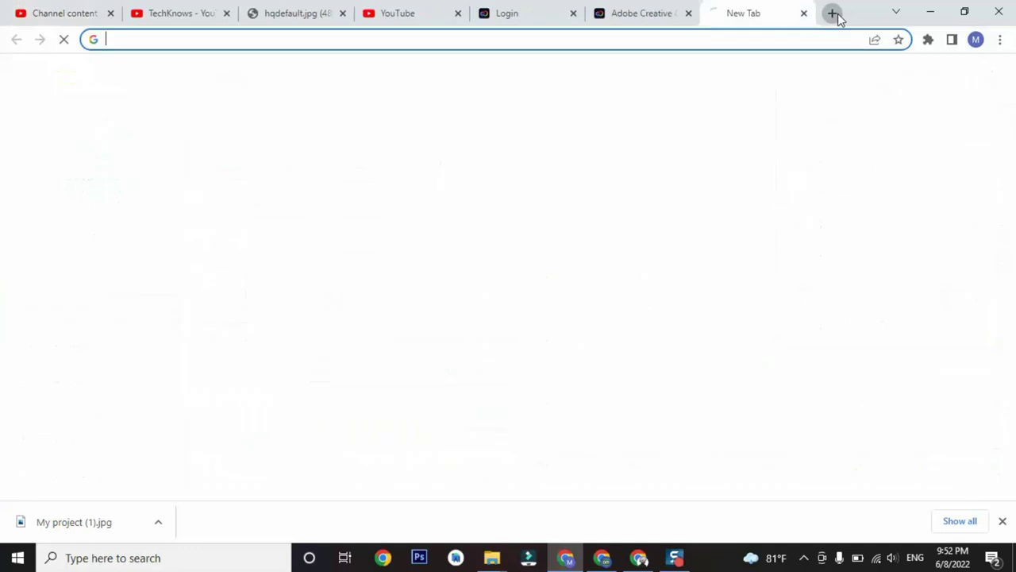
pyautogui.click(985, 86)
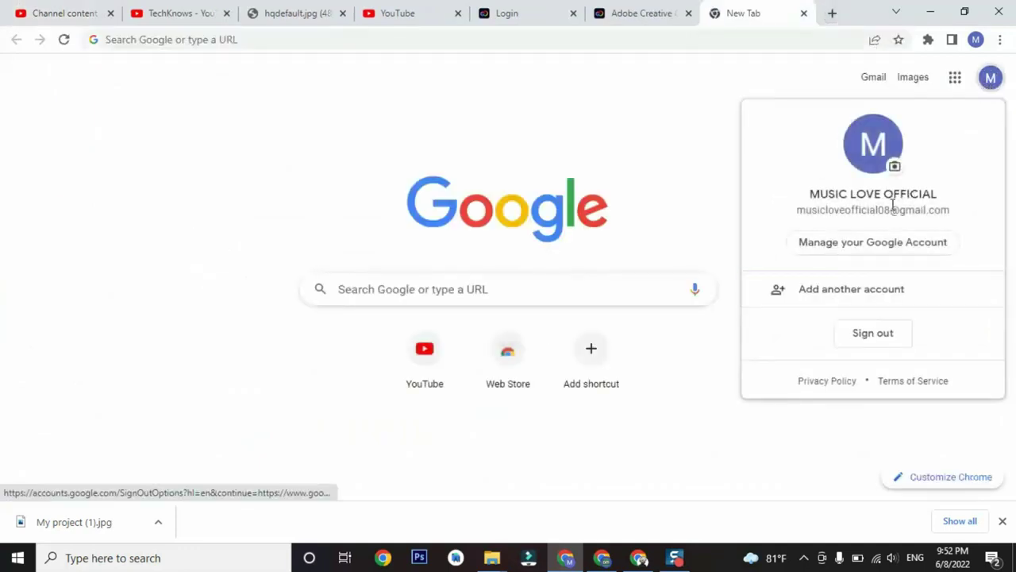
pyautogui.moveTo(797, 218); pyautogui.dragTo(982, 217)
pyautogui.hotkey('ctrl', 'c')
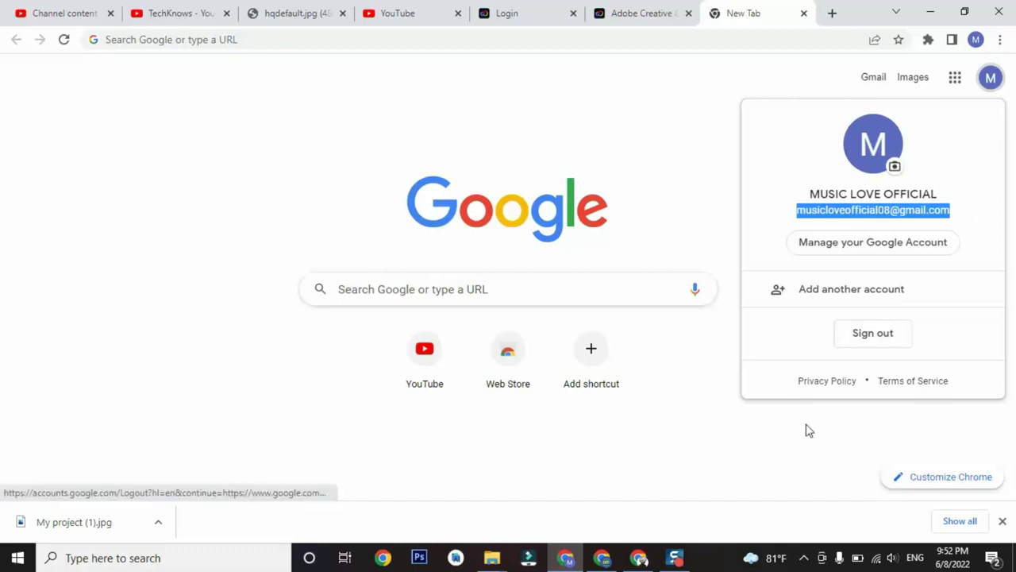
pyautogui.click(640, 559)
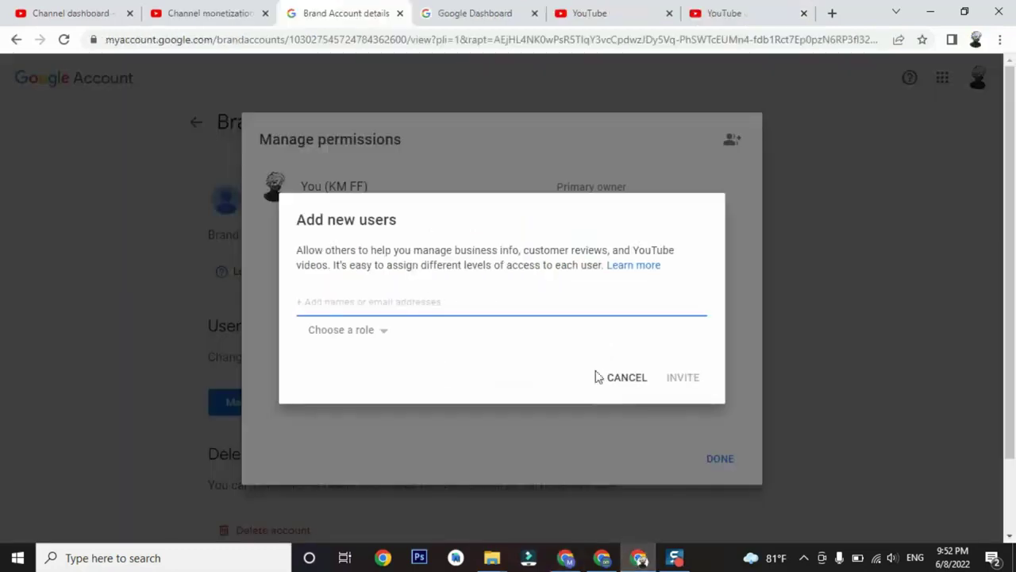
# Step: Invite the copied e-mail address as an Owner of HowKH, then bring the invitee's browser window forward
pyautogui.hotkey('ctrl', 'v')
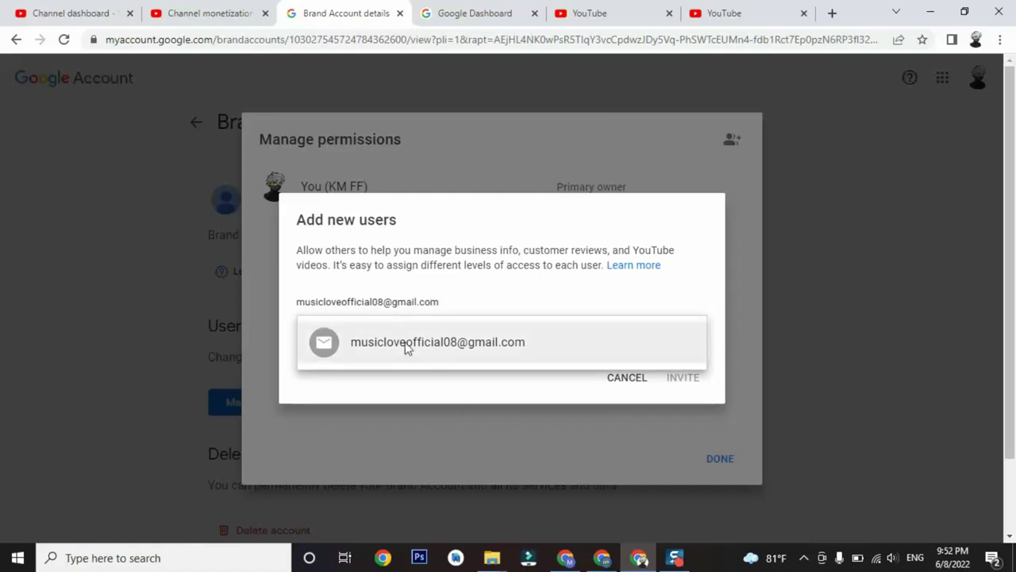
pyautogui.click(406, 343)
pyautogui.click(381, 339)
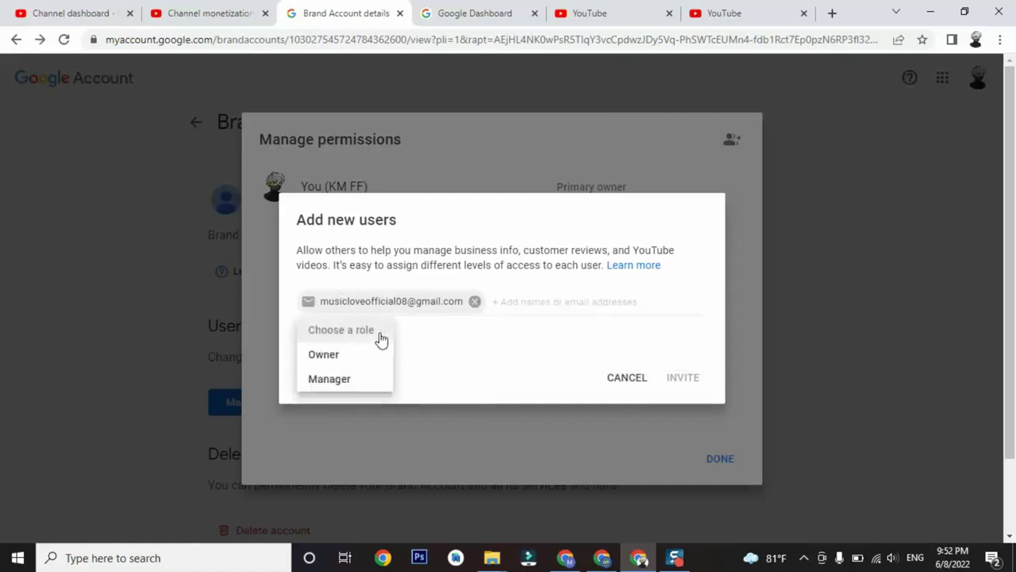
pyautogui.click(329, 366)
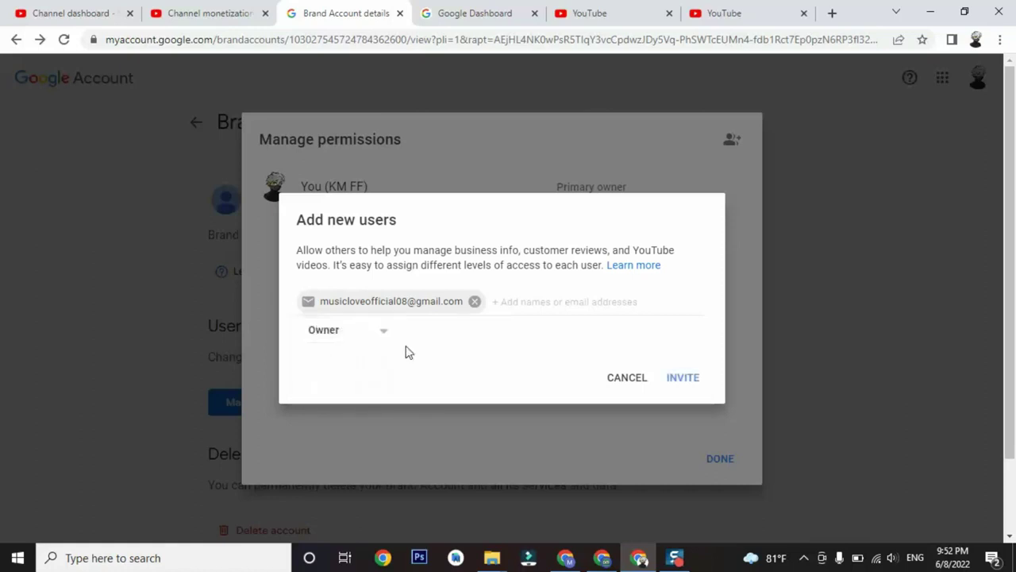
pyautogui.click(679, 386)
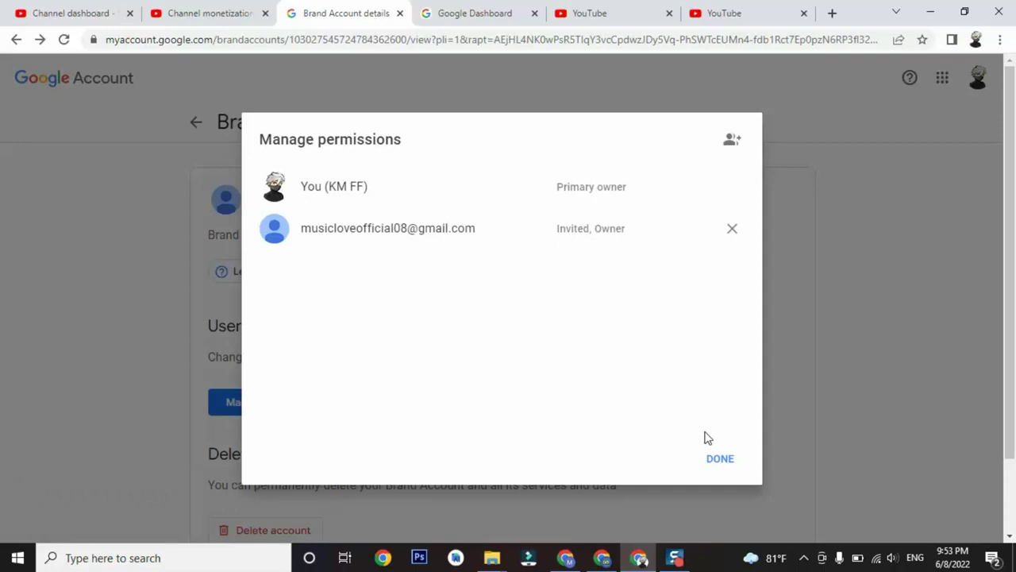
pyautogui.click(566, 558)
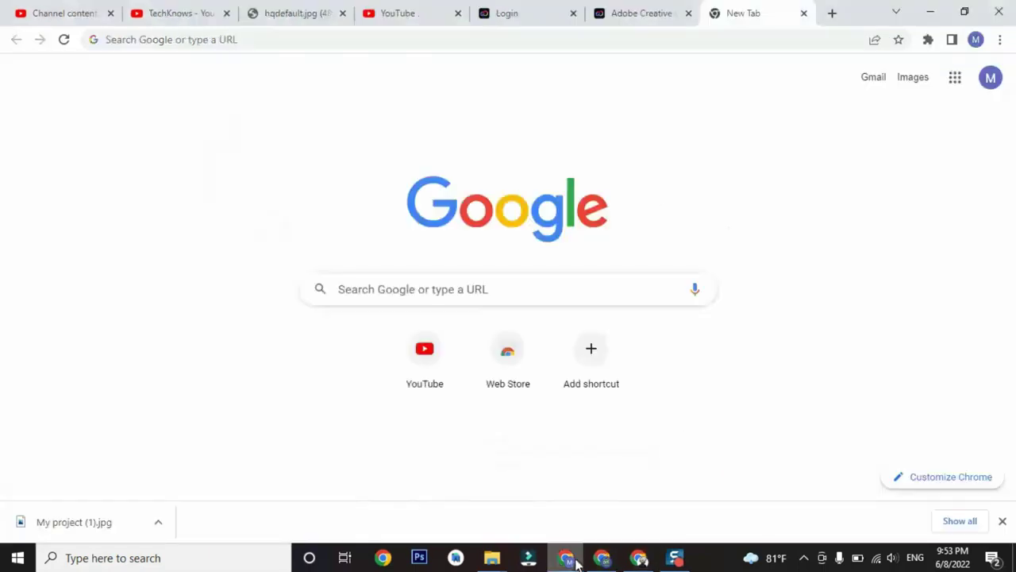
# Step: Open the invitee's Gmail and the 'invited you to own HowKH' email, scrolling to Accept invitation
pyautogui.click(870, 77)
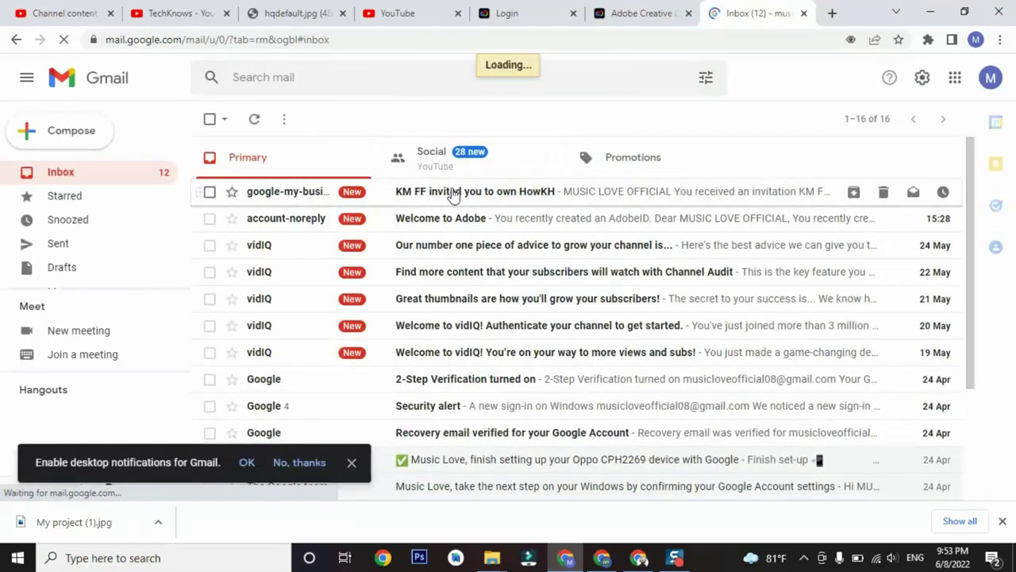
pyautogui.click(453, 195)
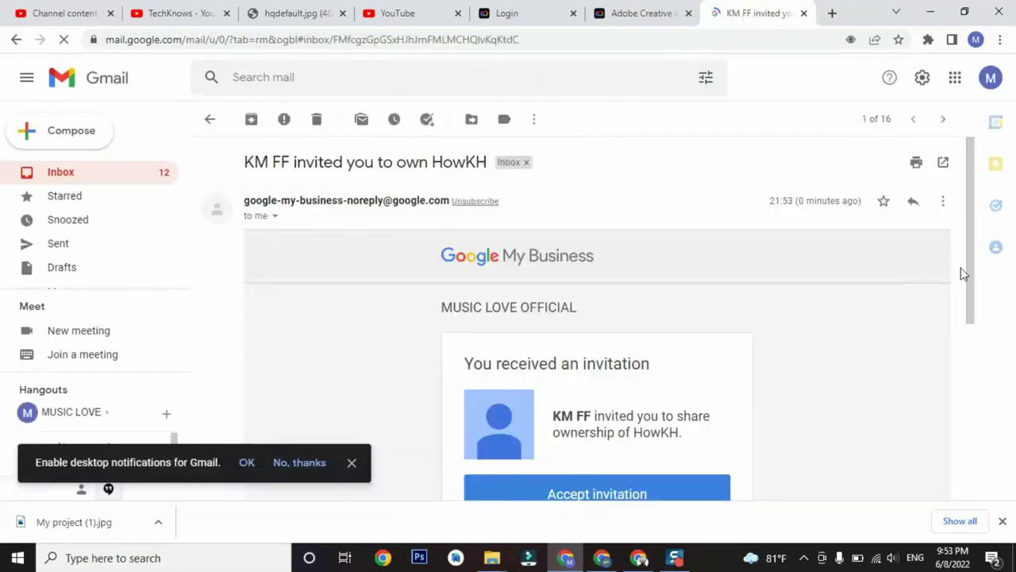
pyautogui.moveTo(968, 273); pyautogui.dragTo(976, 331)
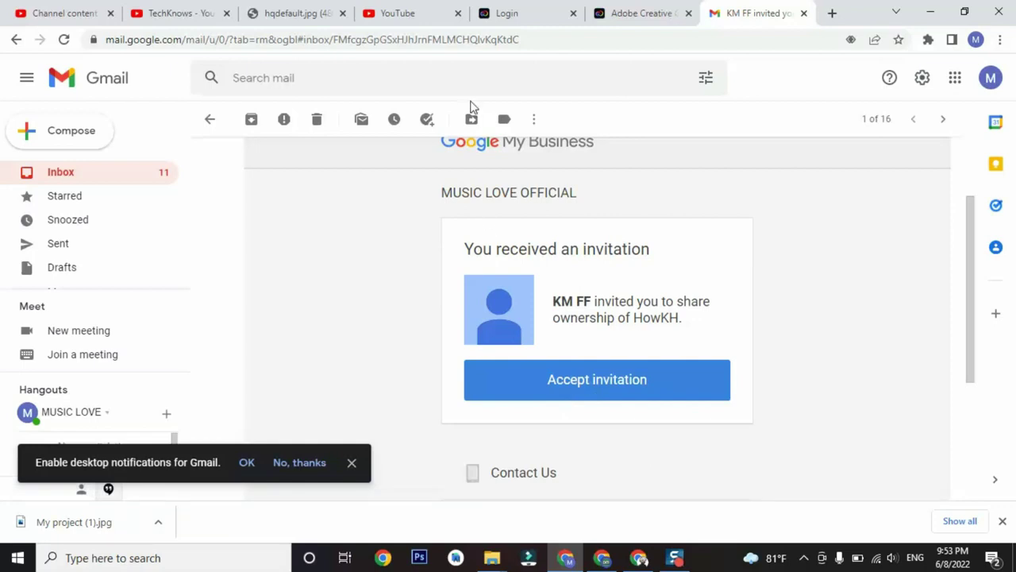
# Step: Return to the owner's window showing HowKH's Manage permissions with the pending Owner invite
pyautogui.click(639, 557)
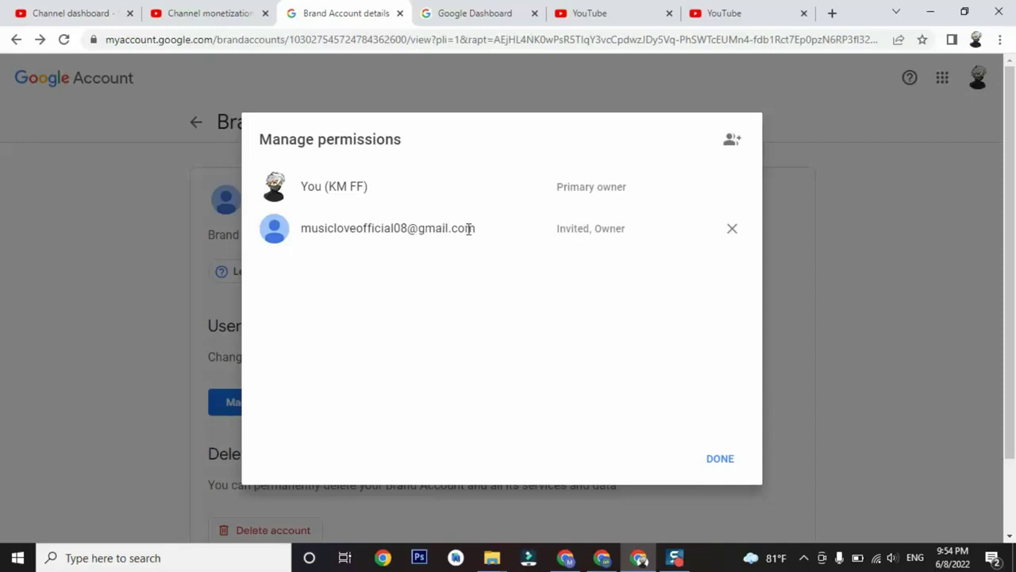
# Step: Accept the HowKH ownership invitation from the invitee's Gmail window
pyautogui.moveTo(469, 229); pyautogui.dragTo(435, 229)
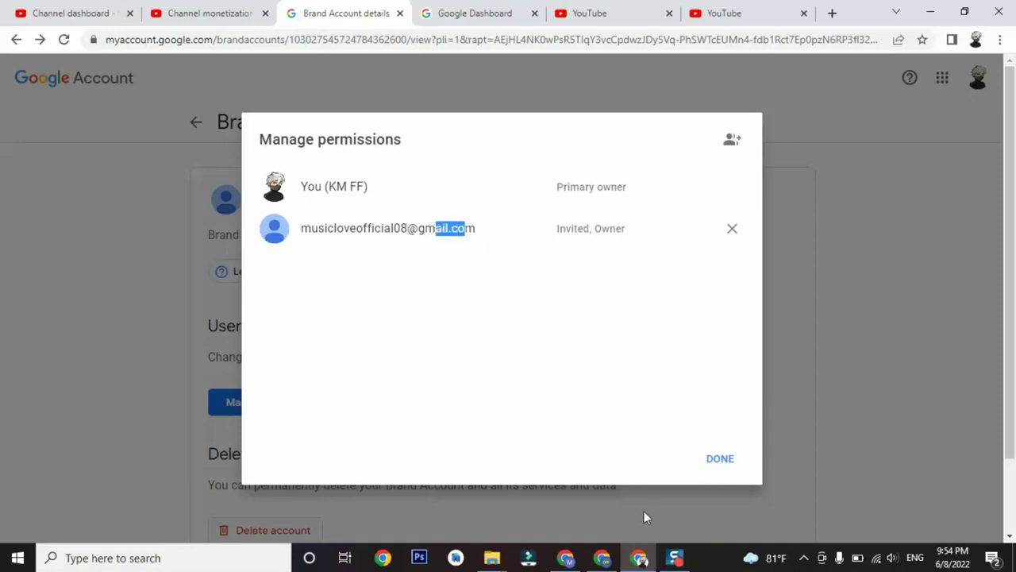
pyautogui.click(566, 557)
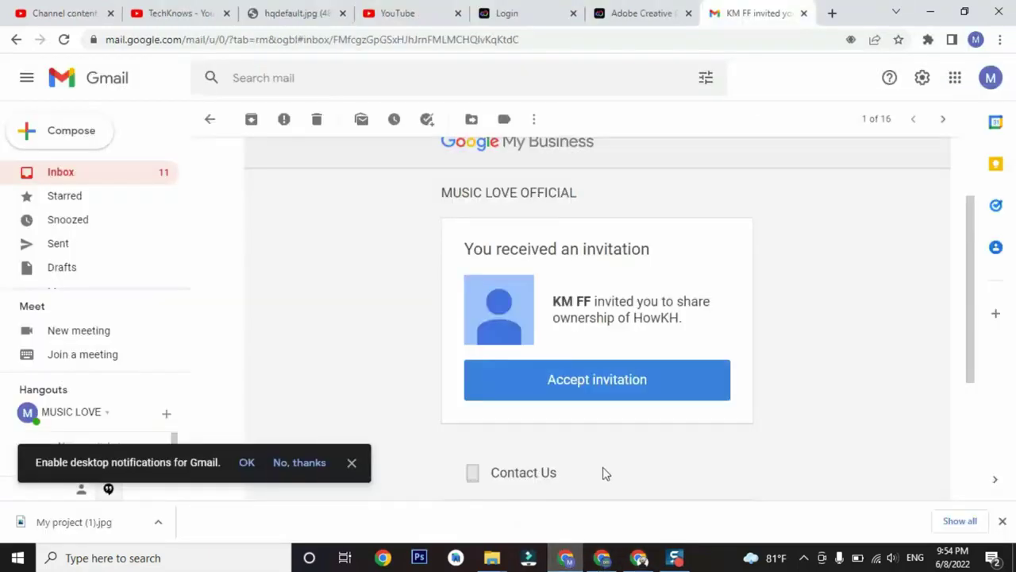
pyautogui.click(640, 383)
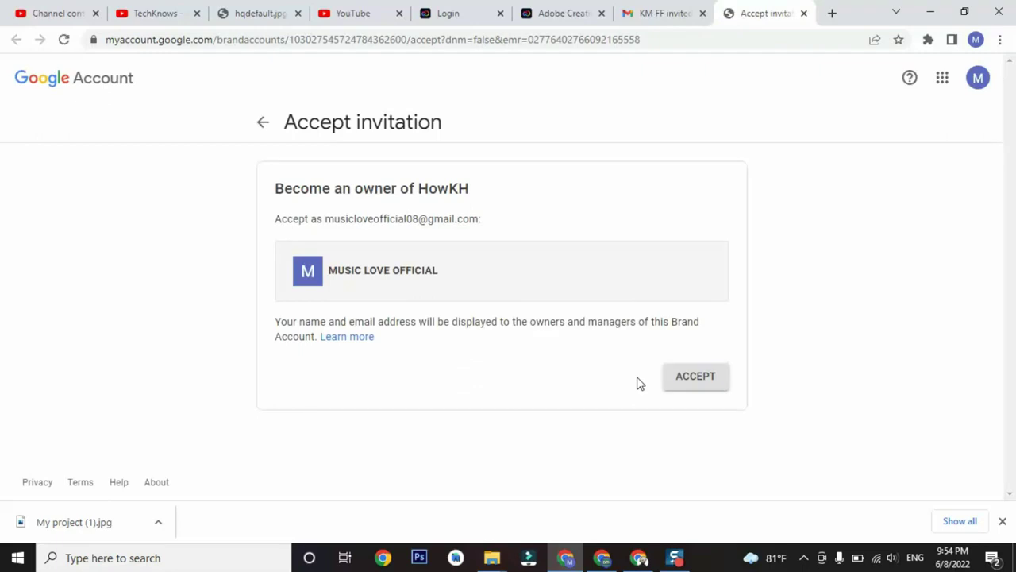
pyautogui.click(682, 376)
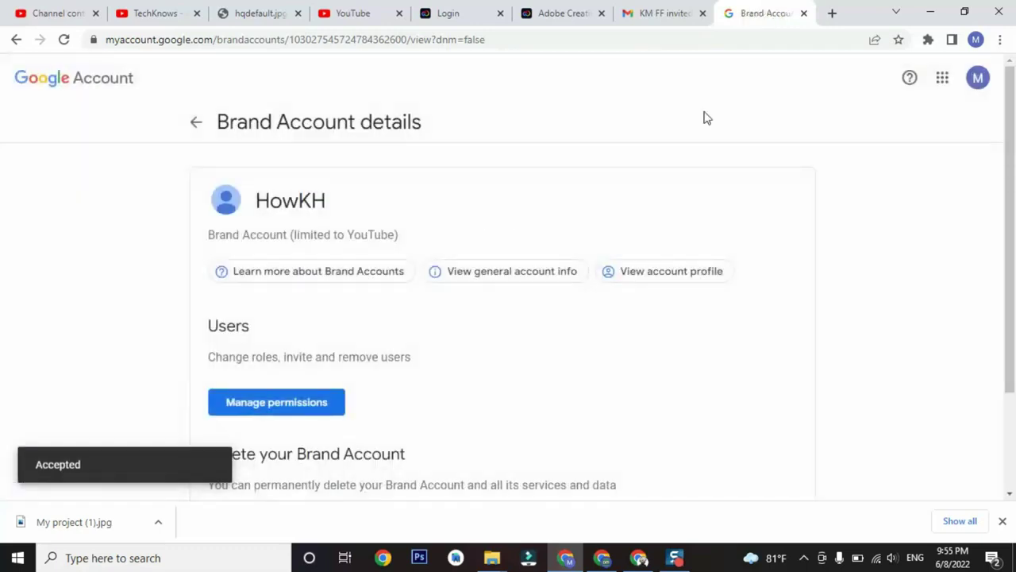
# Step: Bring the invitee's window to the front and show the YouTube home page
pyautogui.click(566, 558)
pyautogui.click(567, 558)
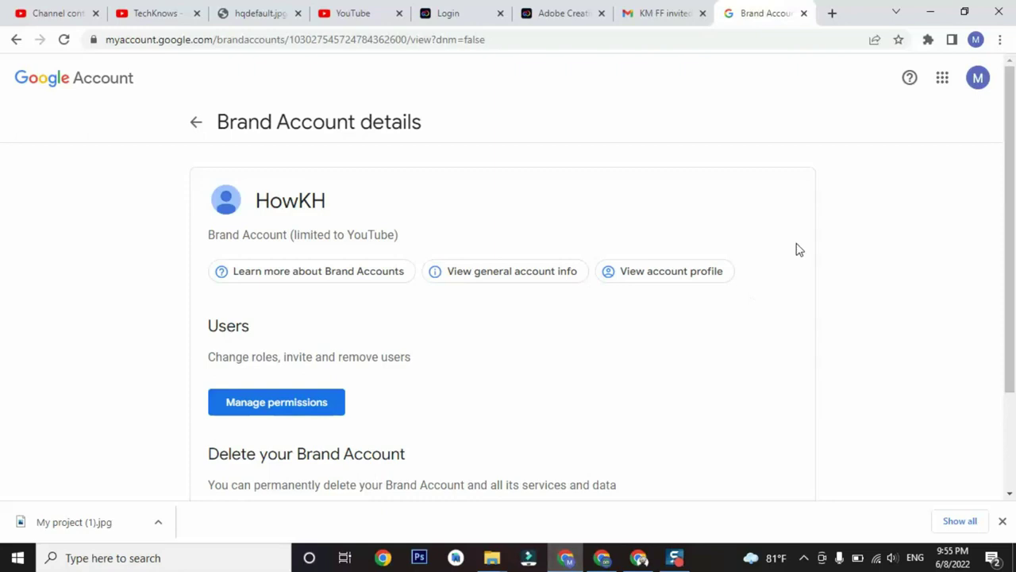
pyautogui.click(358, 10)
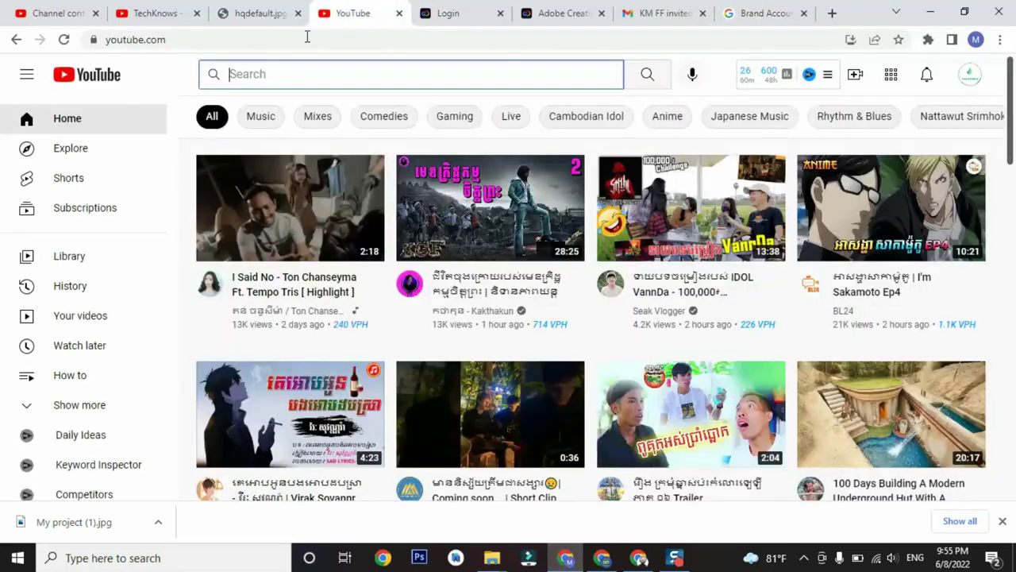
# Step: Reload YouTube and confirm HowToKH under Switch account, then return to the owner's window
pyautogui.click(64, 39)
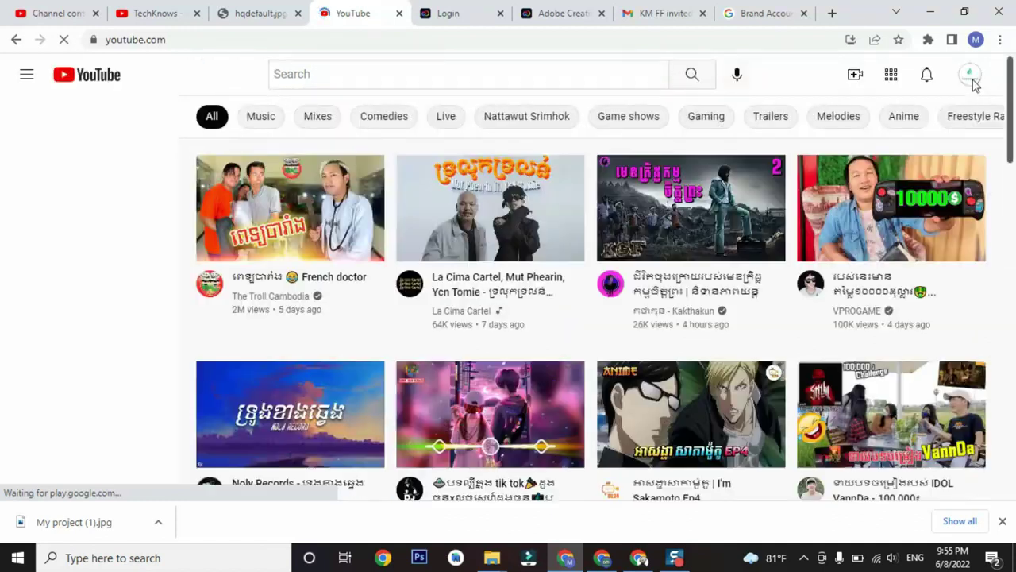
pyautogui.click(972, 83)
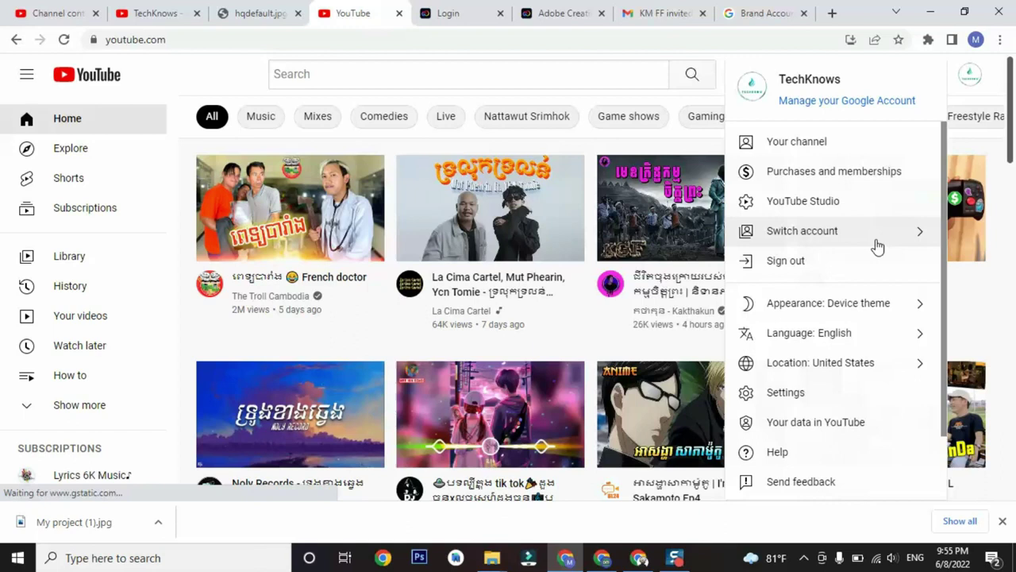
pyautogui.click(877, 240)
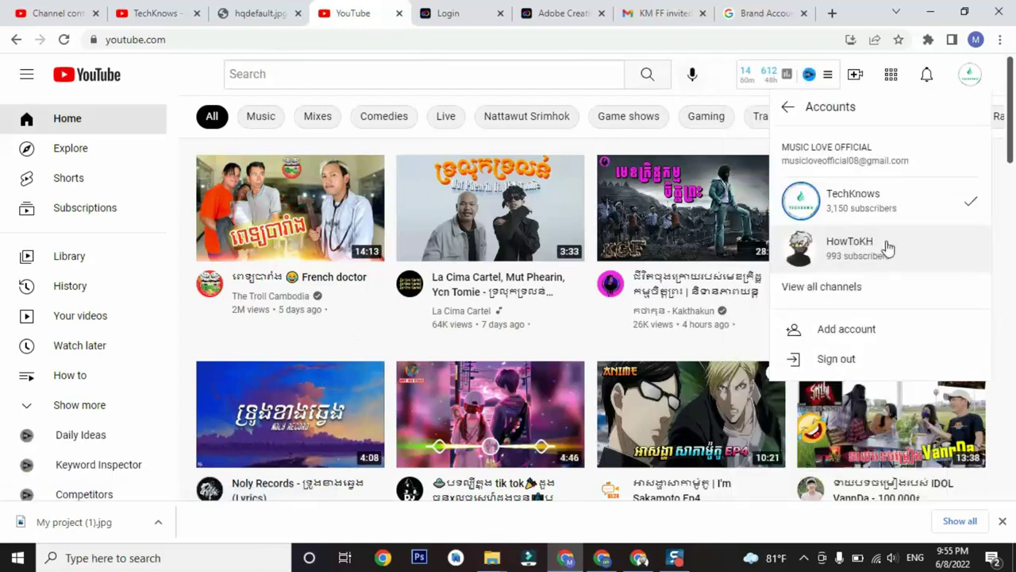
pyautogui.click(970, 75)
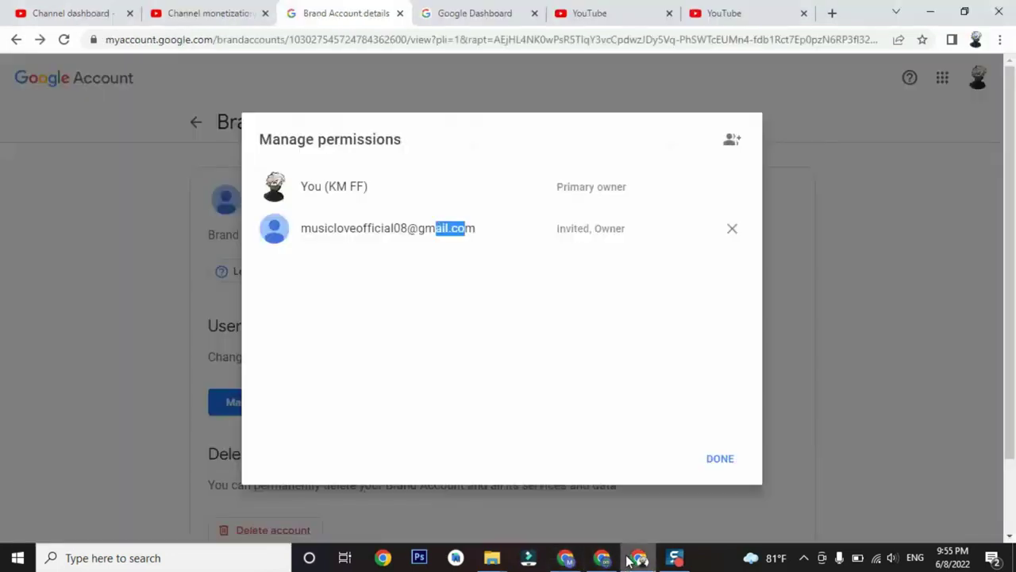
pyautogui.click(638, 558)
# Step: Reopen HowKH's permissions and try making MUSIC LOVE OFFICIAL primary owner, then cancel the transfer
pyautogui.click(717, 456)
pyautogui.click(290, 419)
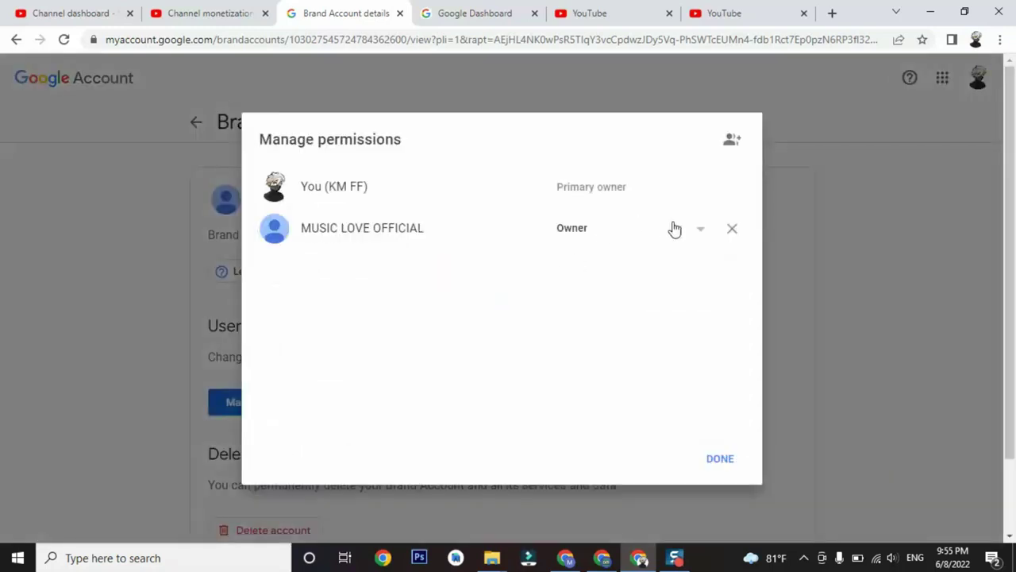
pyautogui.click(674, 228)
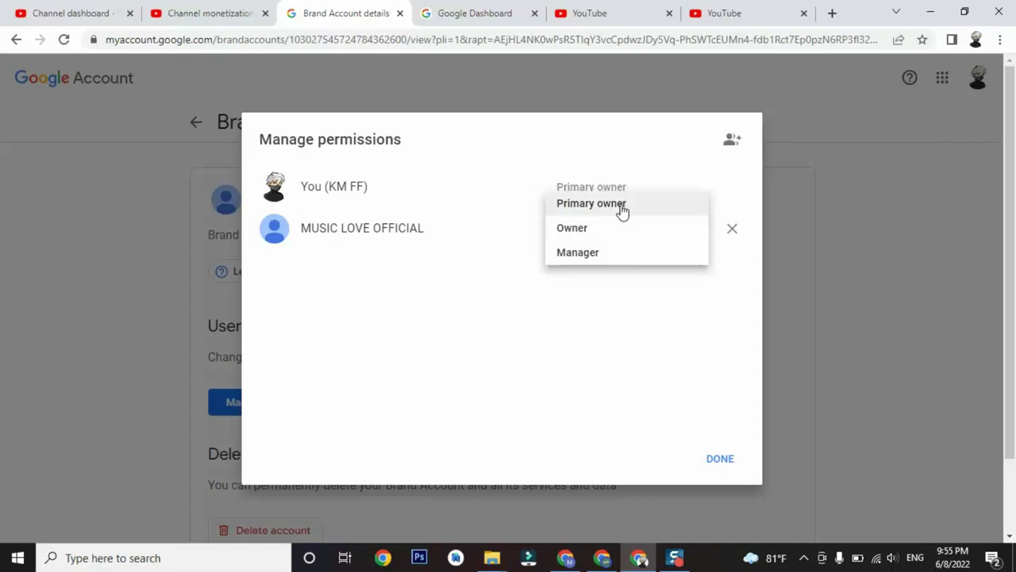
pyautogui.click(622, 205)
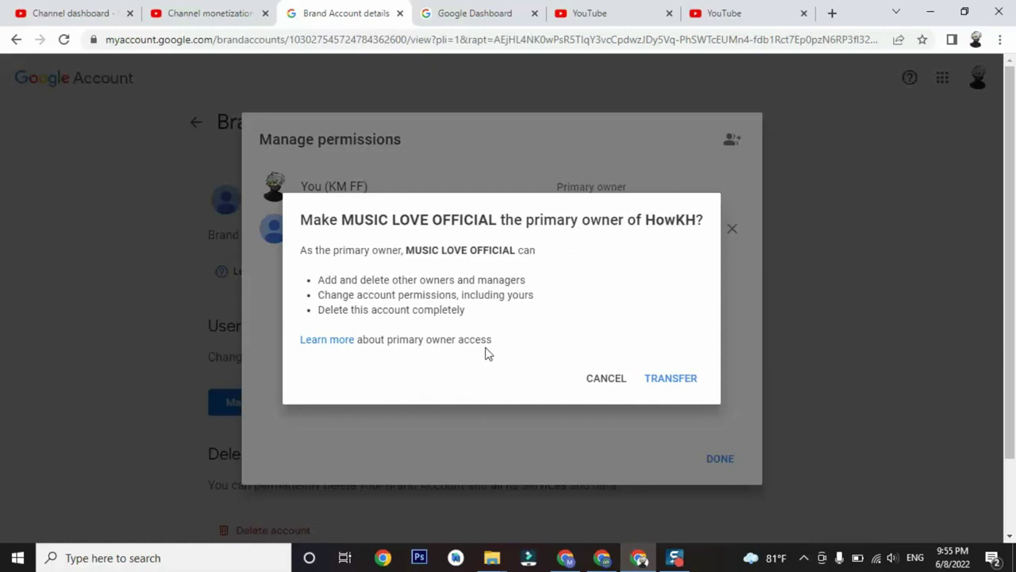
pyautogui.click(617, 381)
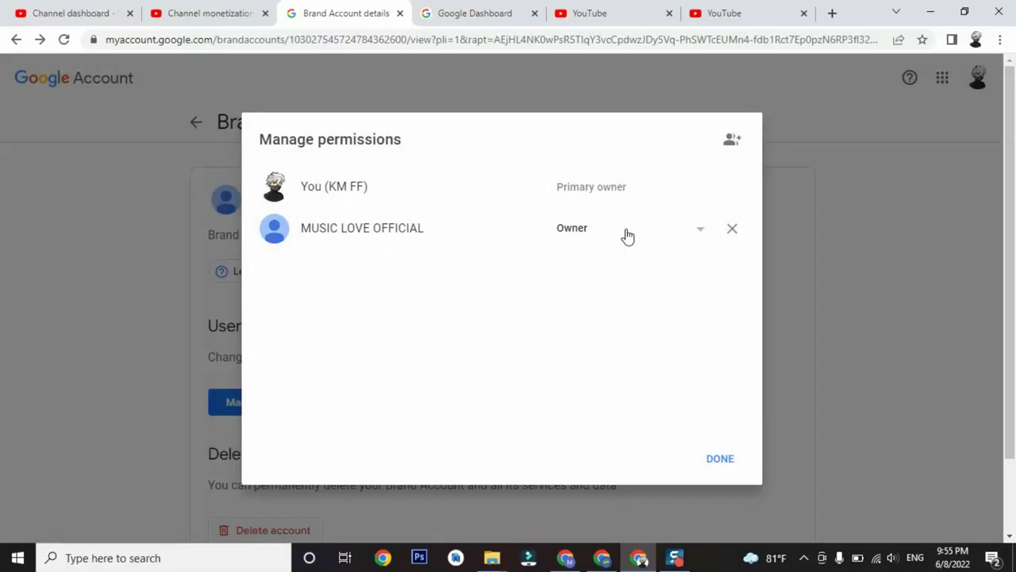
# Step: Keep MUSIC LOVE OFFICIAL as Owner and close the permissions list
pyautogui.click(665, 233)
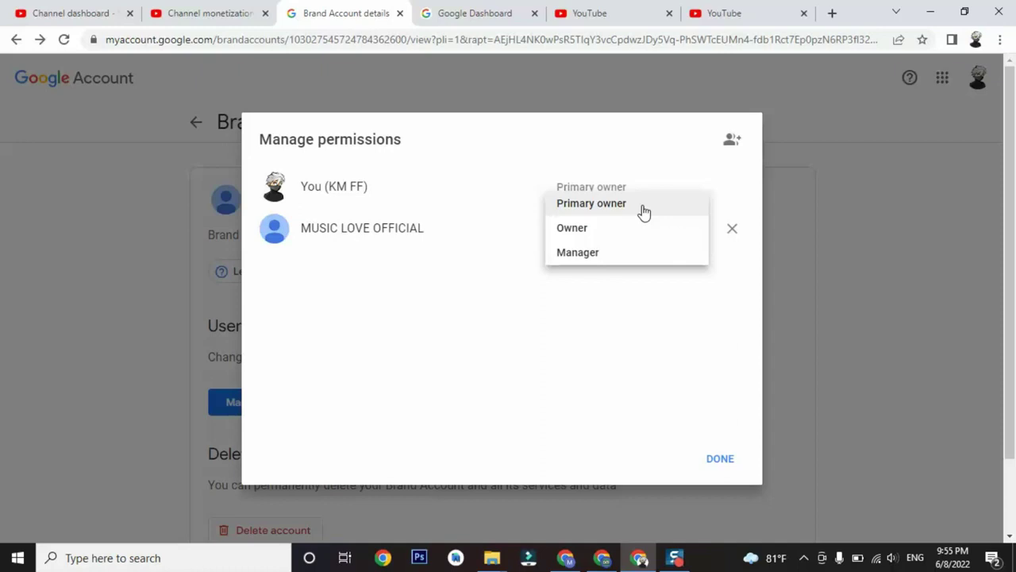
pyautogui.click(600, 181)
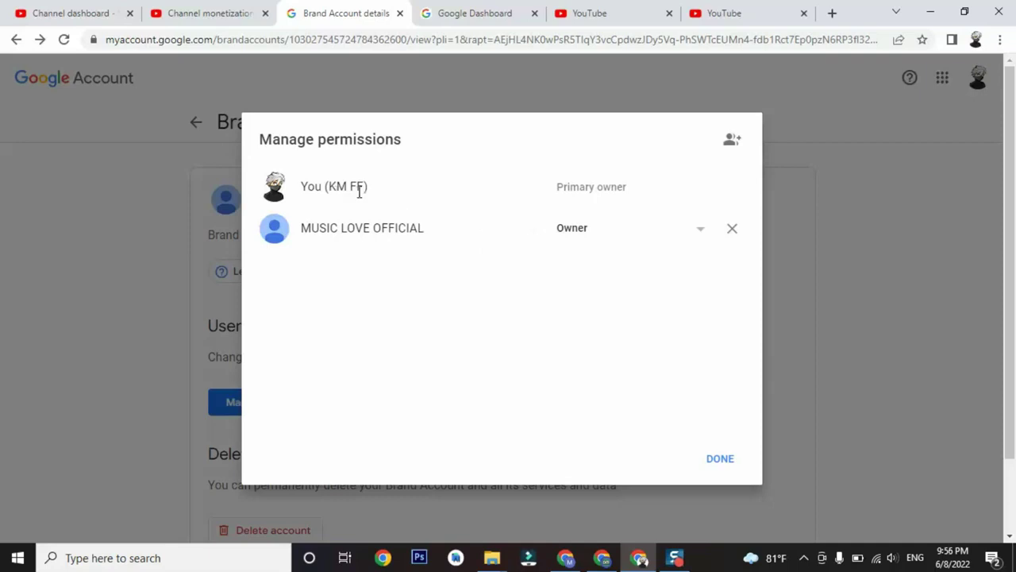
pyautogui.moveTo(358, 191)
pyautogui.click(711, 456)
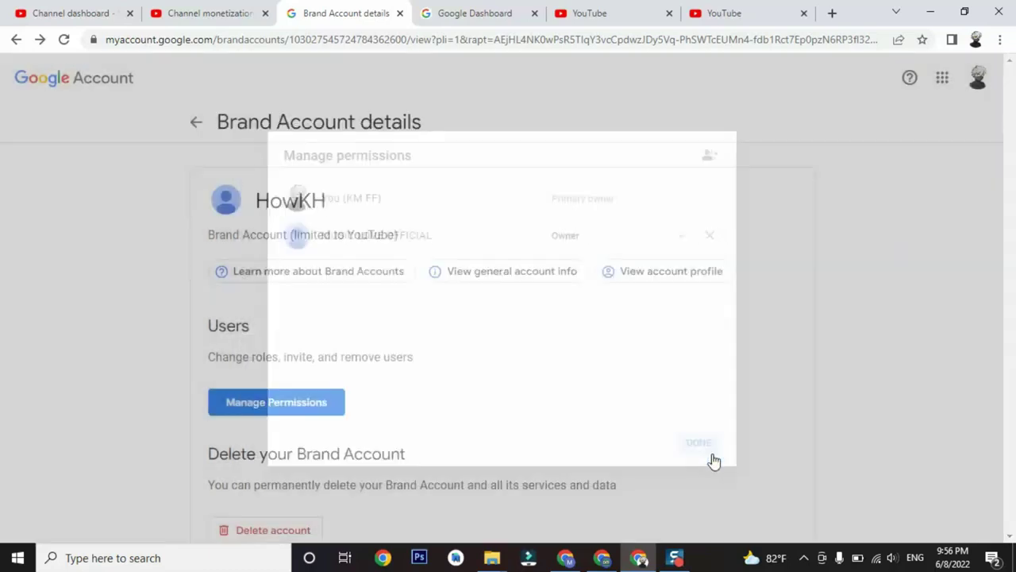